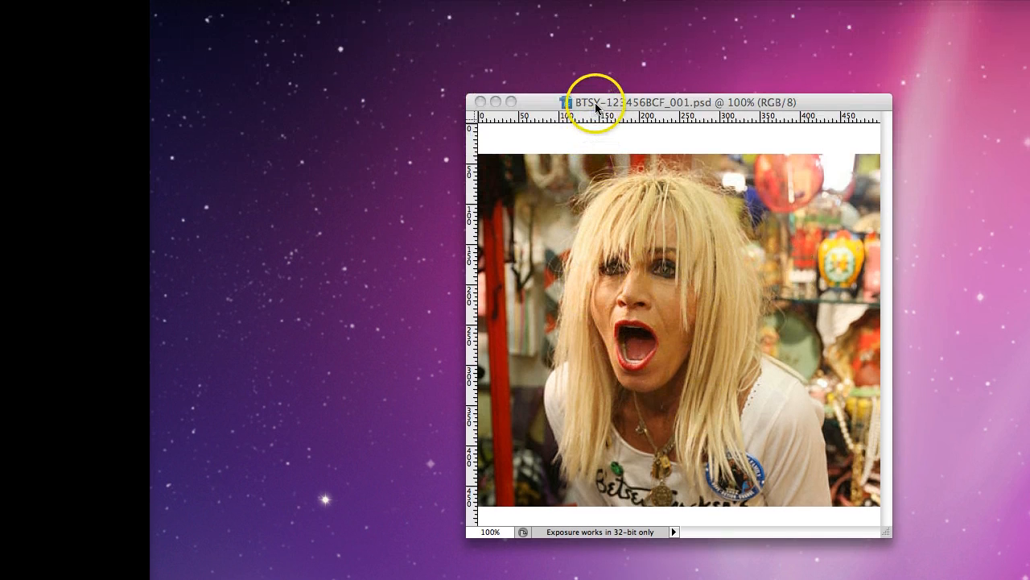
Move and enlarge the Actions panel, expand the Betsey Christina set, and select its Save action
click(596, 104)
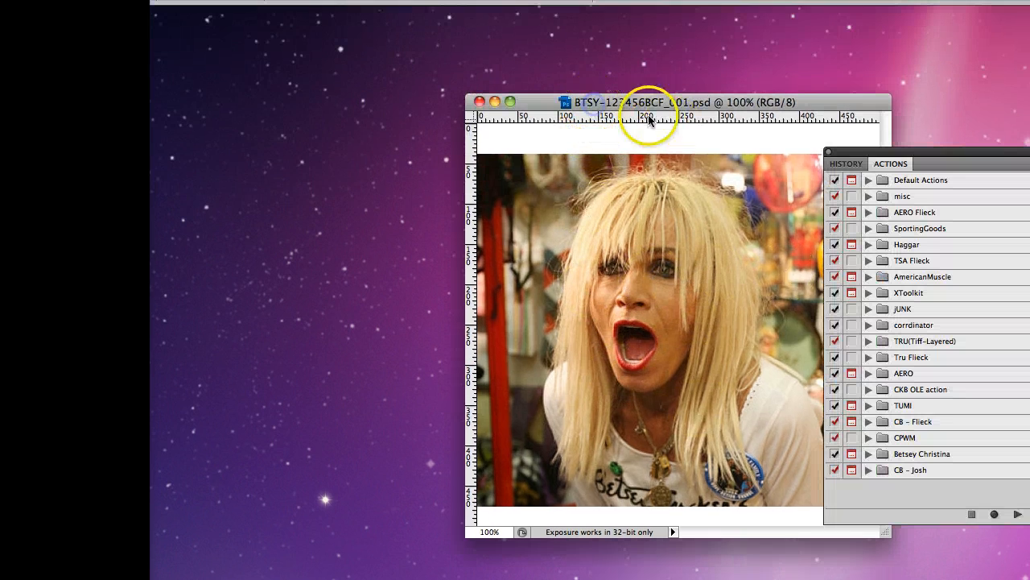
drag(858, 152, 988, 83)
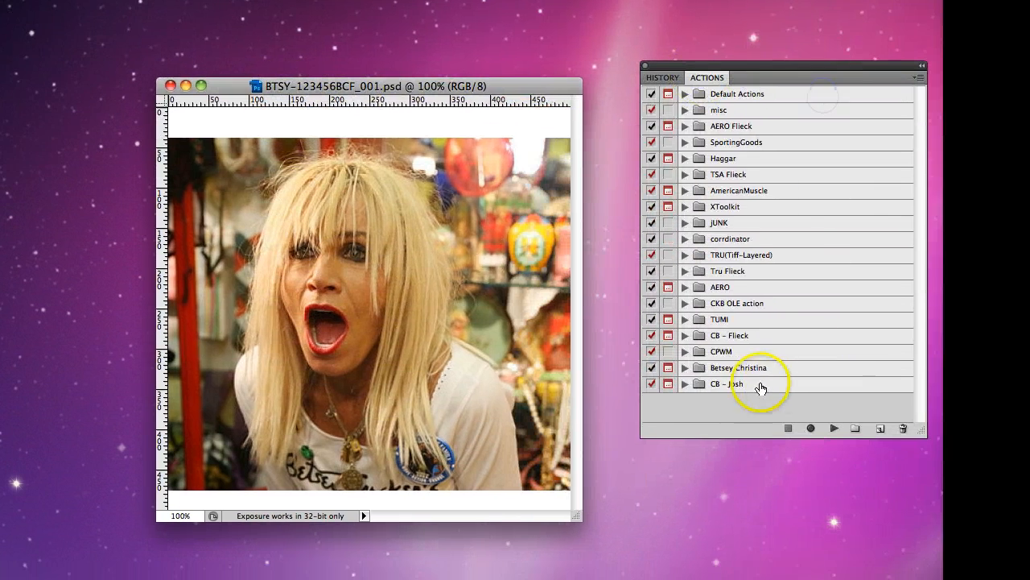
click(683, 367)
drag(923, 433, 922, 519)
drag(849, 389, 875, 549)
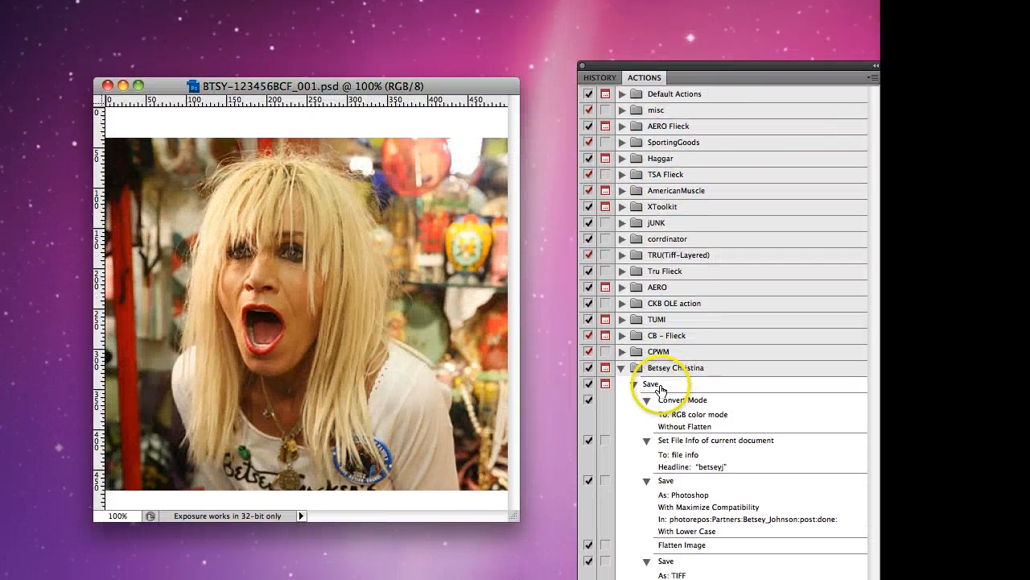
click(668, 394)
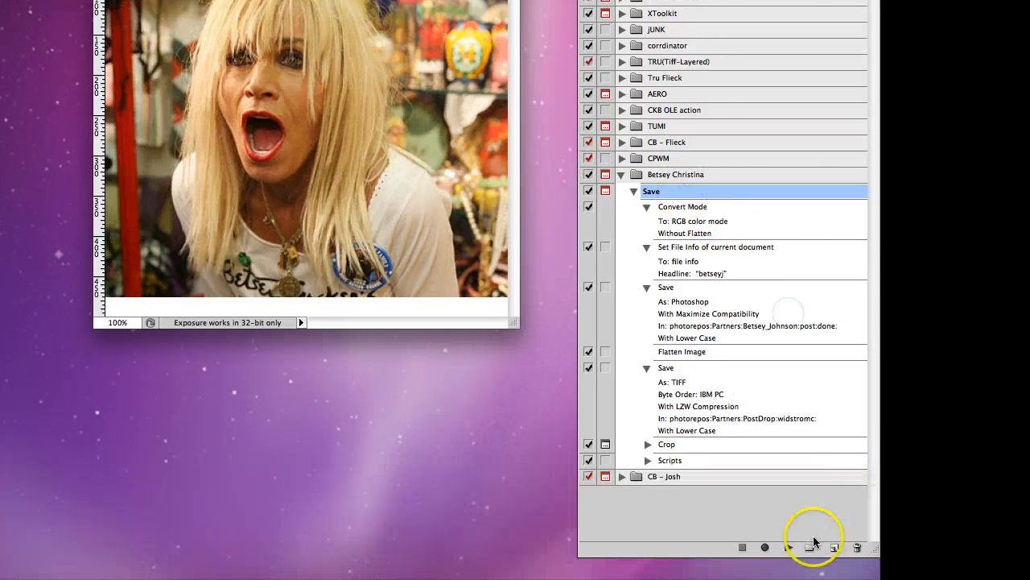
Play the Save action and commit a small square crop so it saves BTSY-123456BCF_001.tif
click(789, 547)
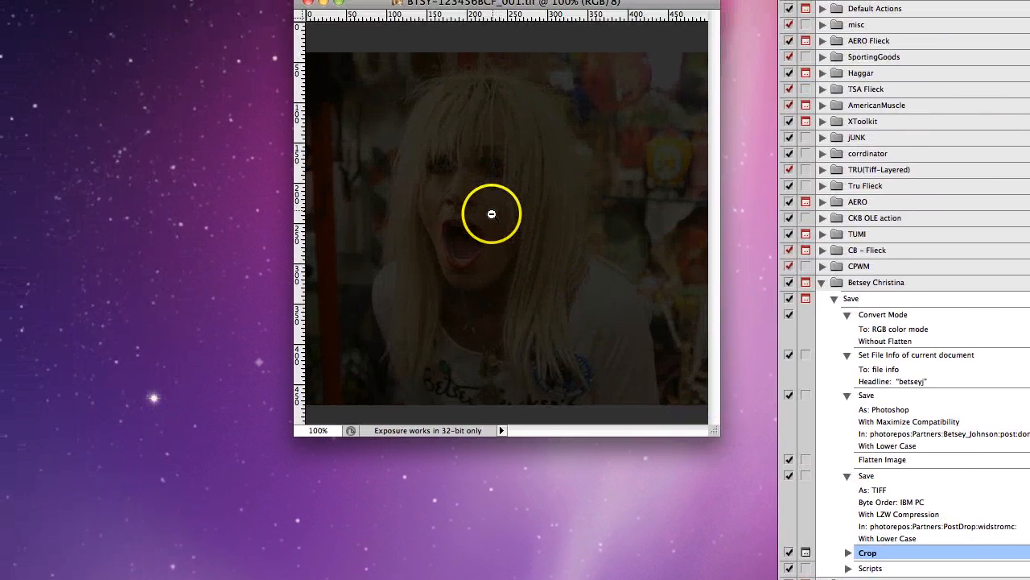
alt+click(491, 214)
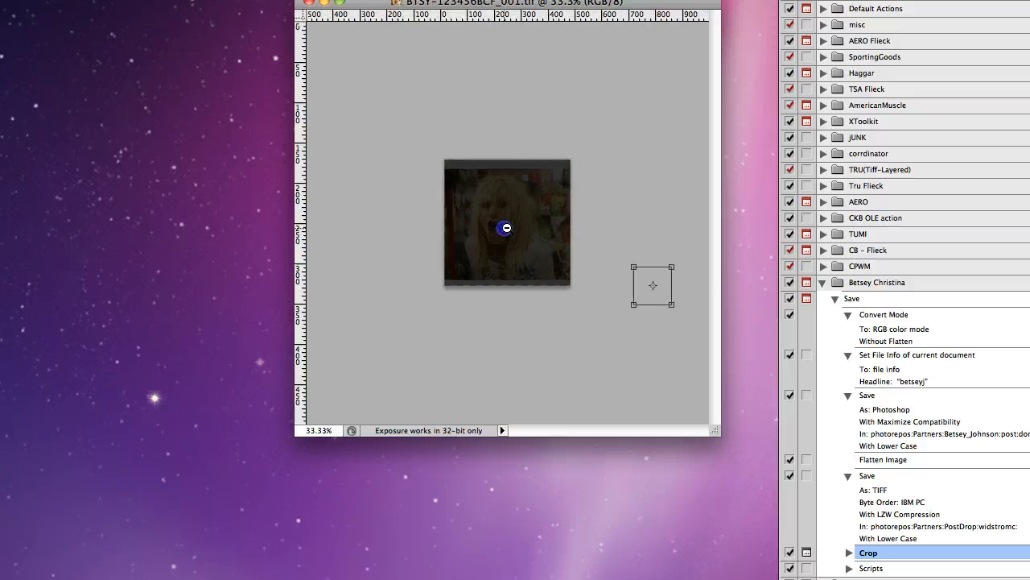
drag(574, 247, 490, 220)
drag(596, 267, 566, 249)
drag(522, 222, 506, 238)
drag(550, 194, 523, 220)
key(Return)
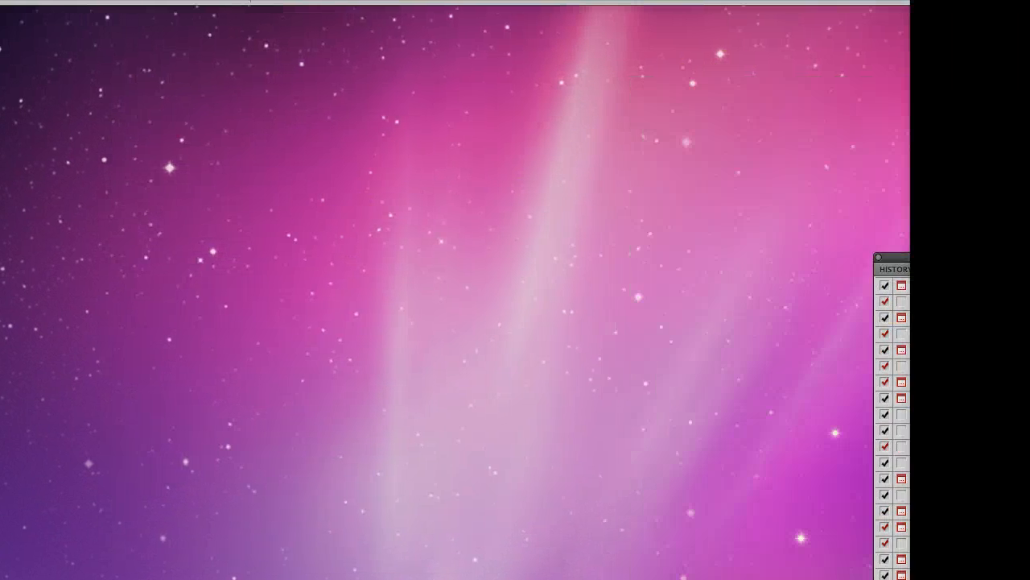
key(super+n)
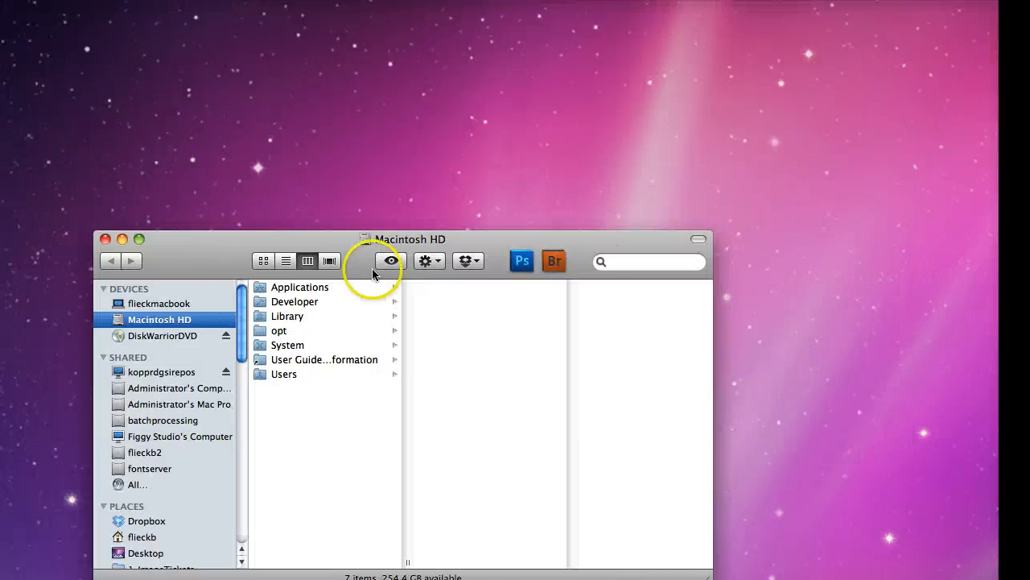
drag(499, 345, 502, 386)
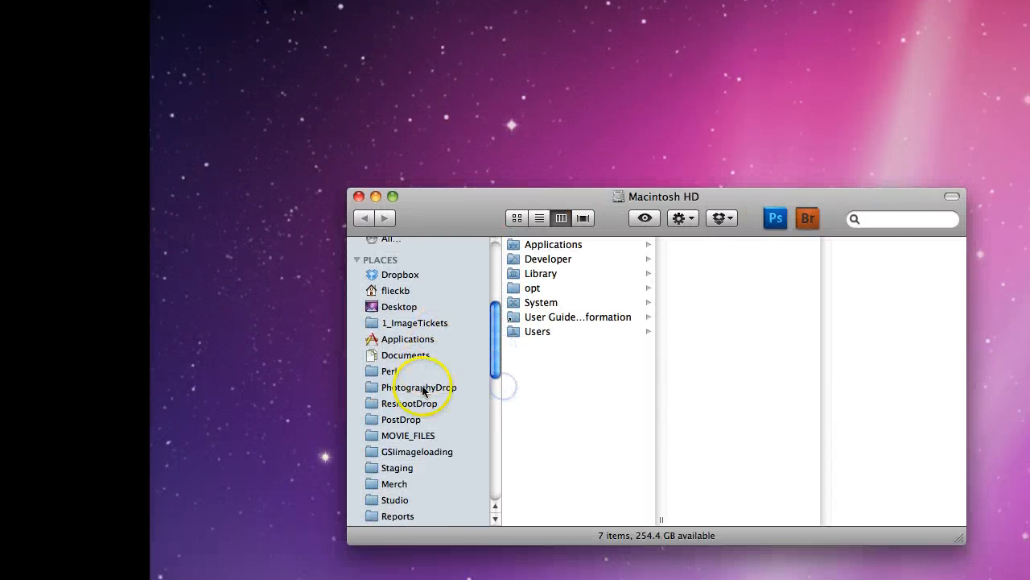
click(406, 461)
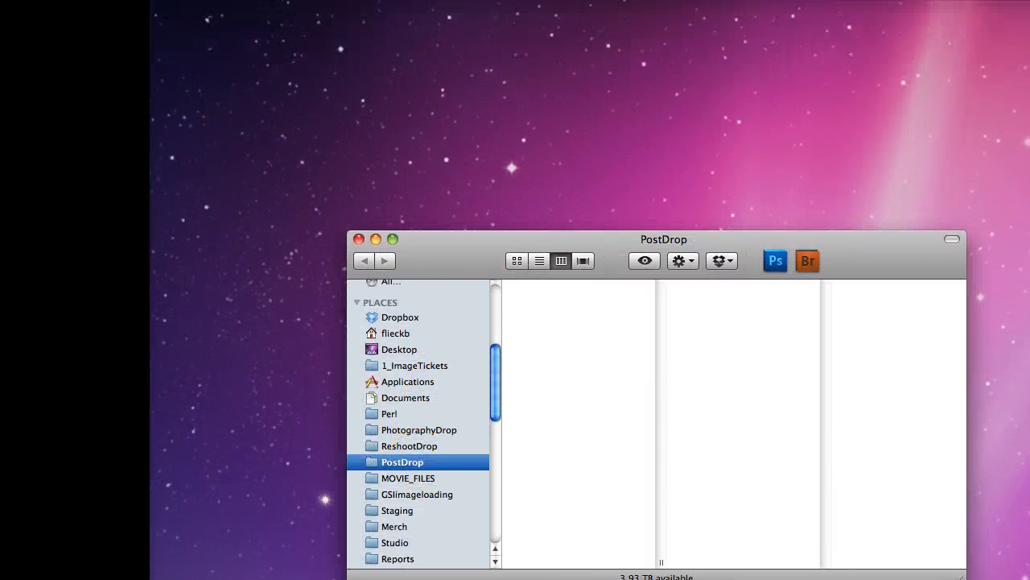
super+click(654, 239)
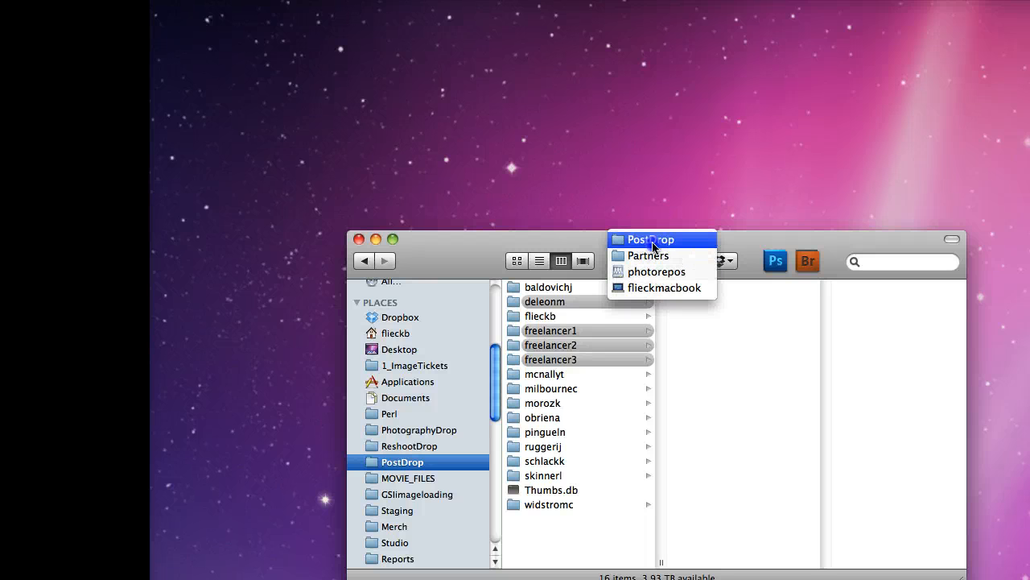
click(653, 254)
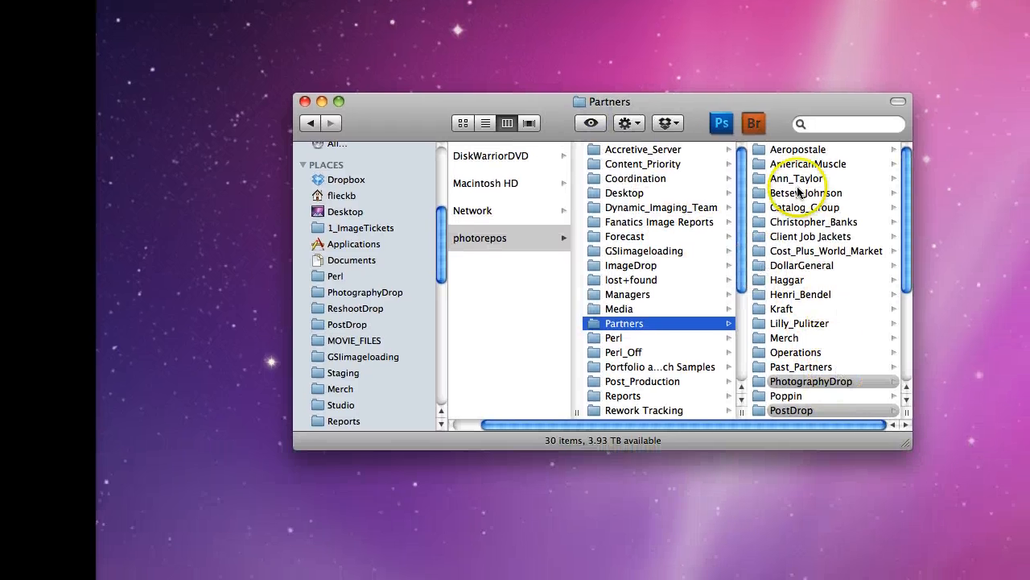
drag(833, 246, 748, 129)
drag(822, 399, 945, 573)
click(790, 338)
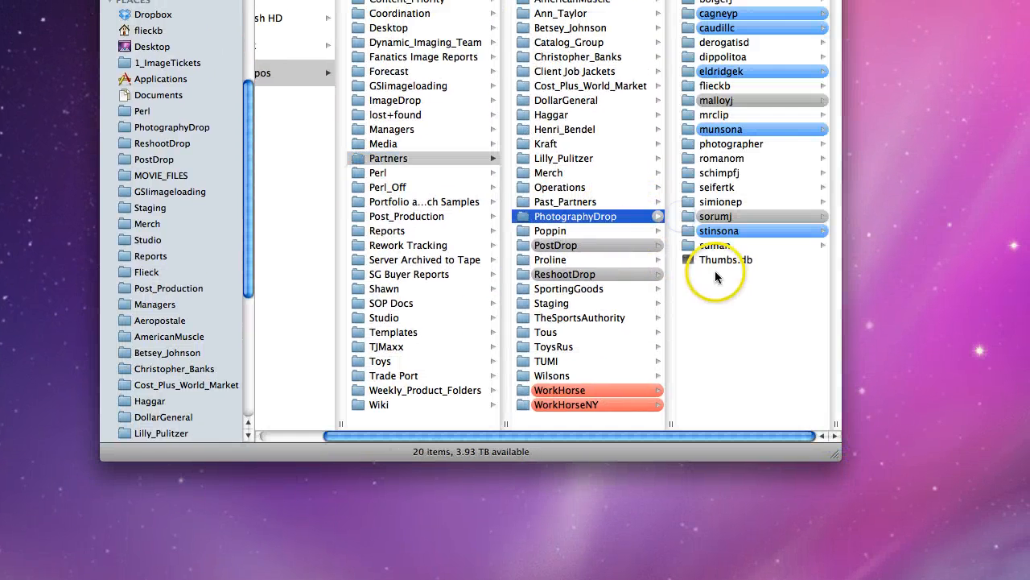
click(573, 253)
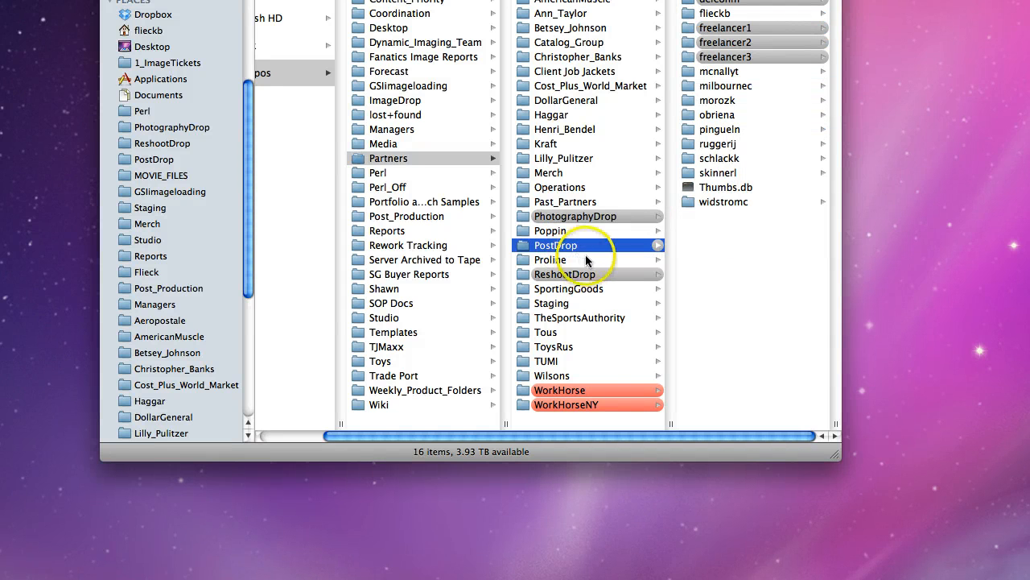
click(720, 203)
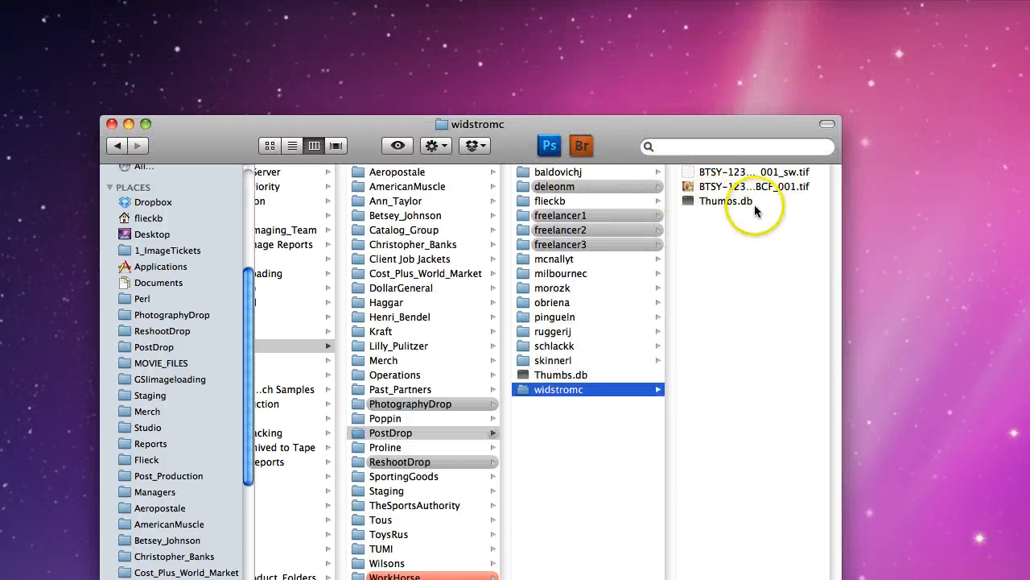
click(713, 200)
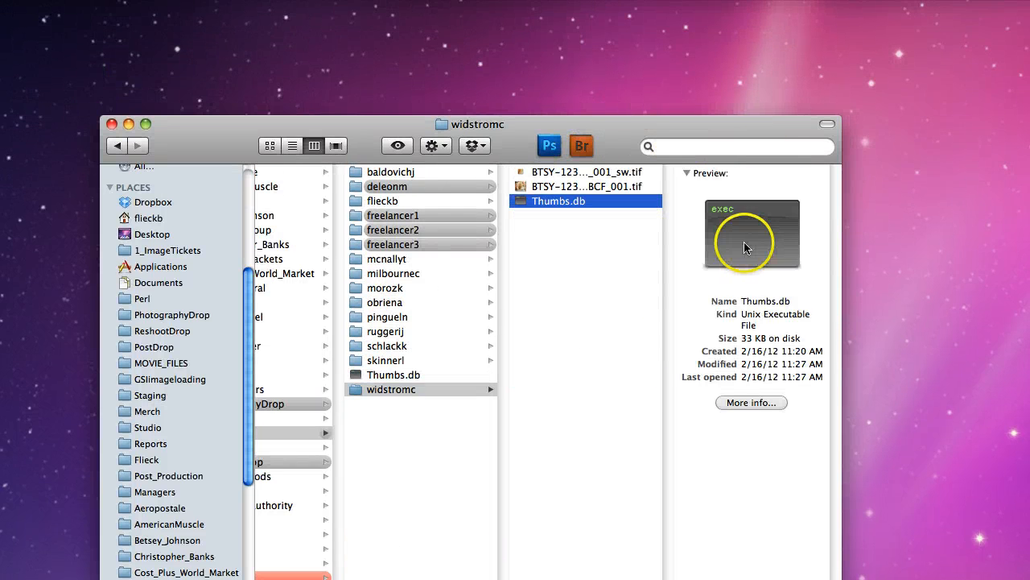
key(super+BackSpace)
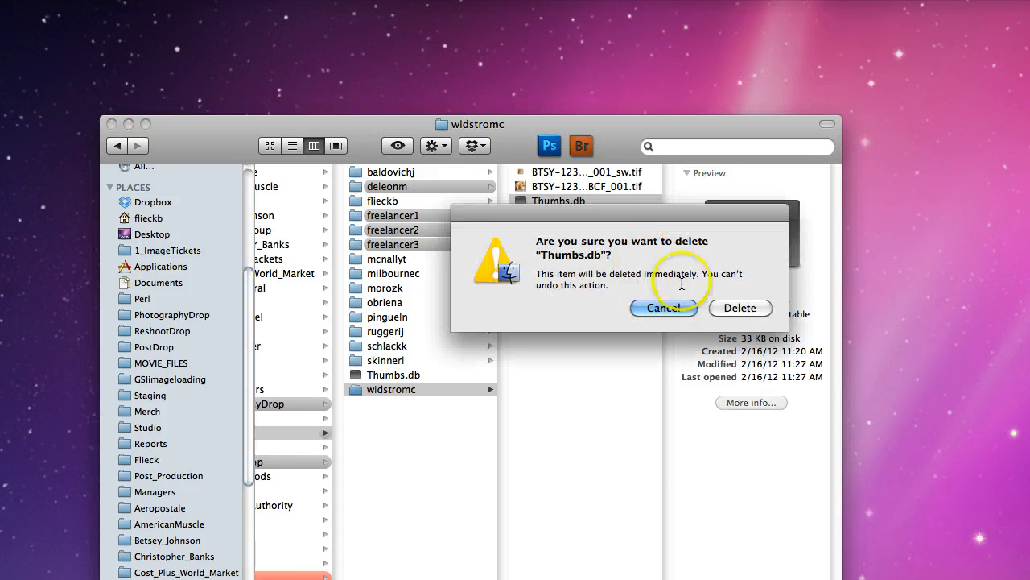
click(740, 308)
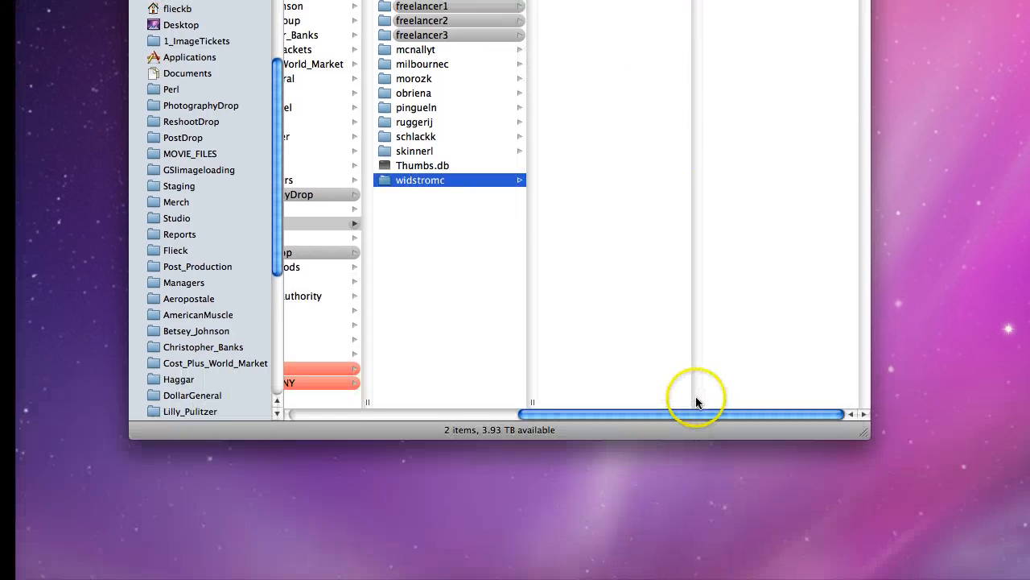
drag(694, 402, 825, 415)
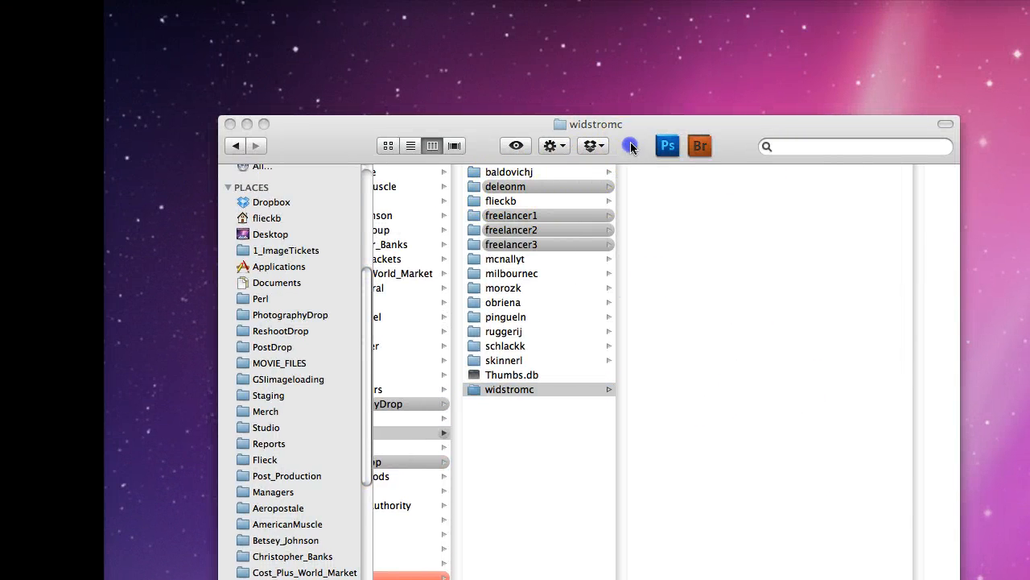
Browse Betsey_Johnson > post > done > 2push > tiffs and widen the columns to show file names
click(688, 201)
drag(775, 414, 652, 413)
click(656, 152)
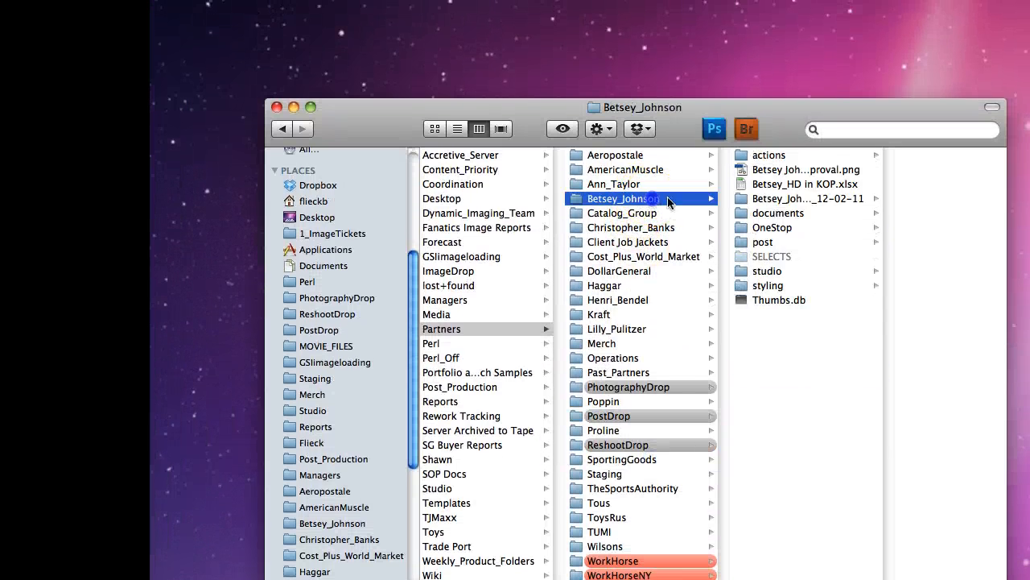
click(765, 241)
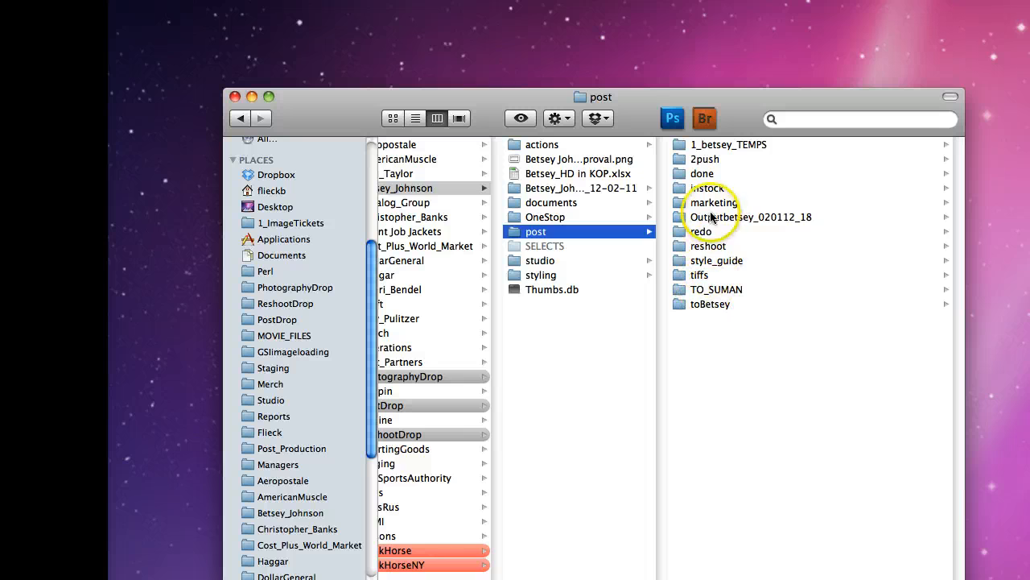
click(705, 174)
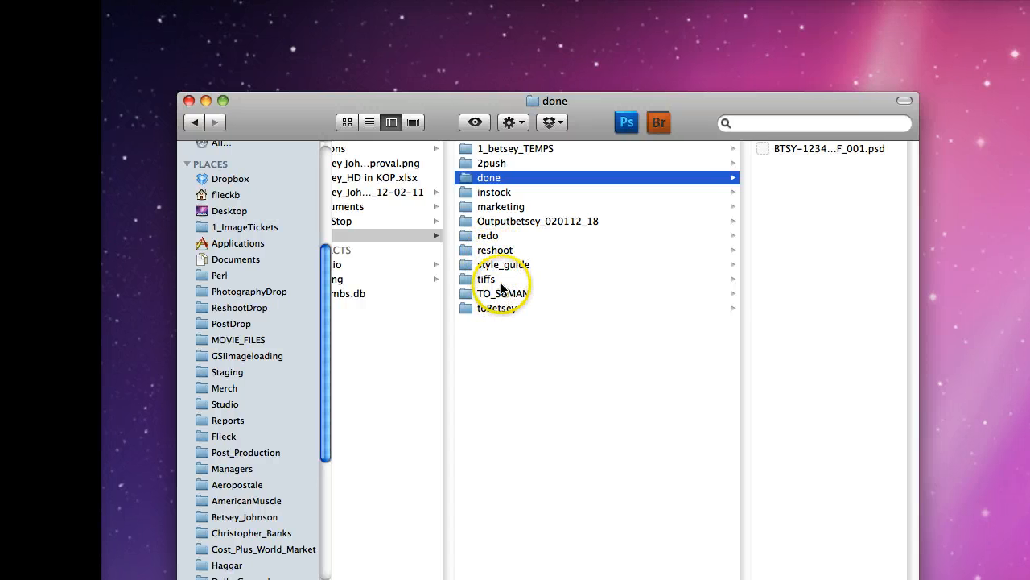
click(493, 163)
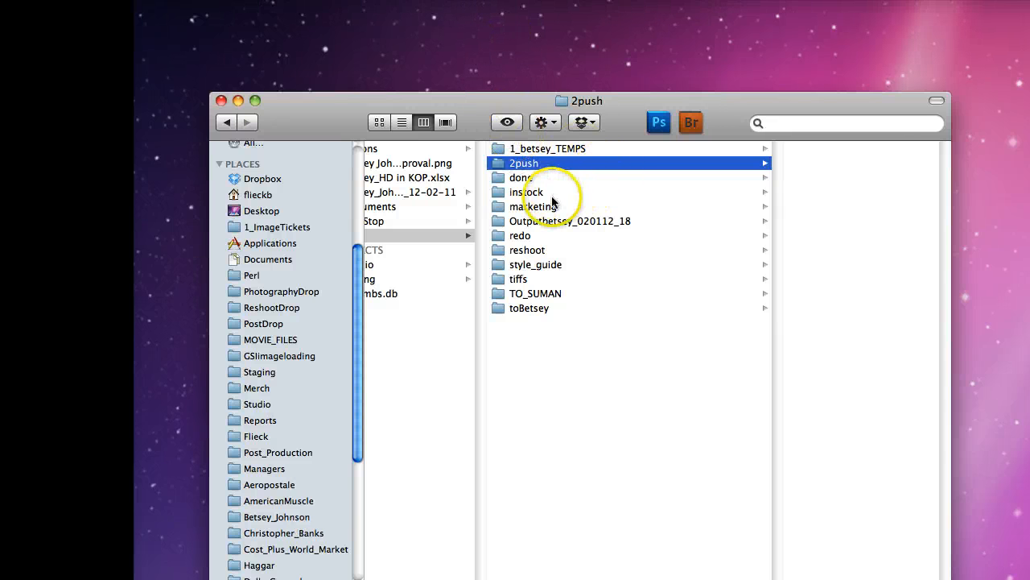
click(527, 280)
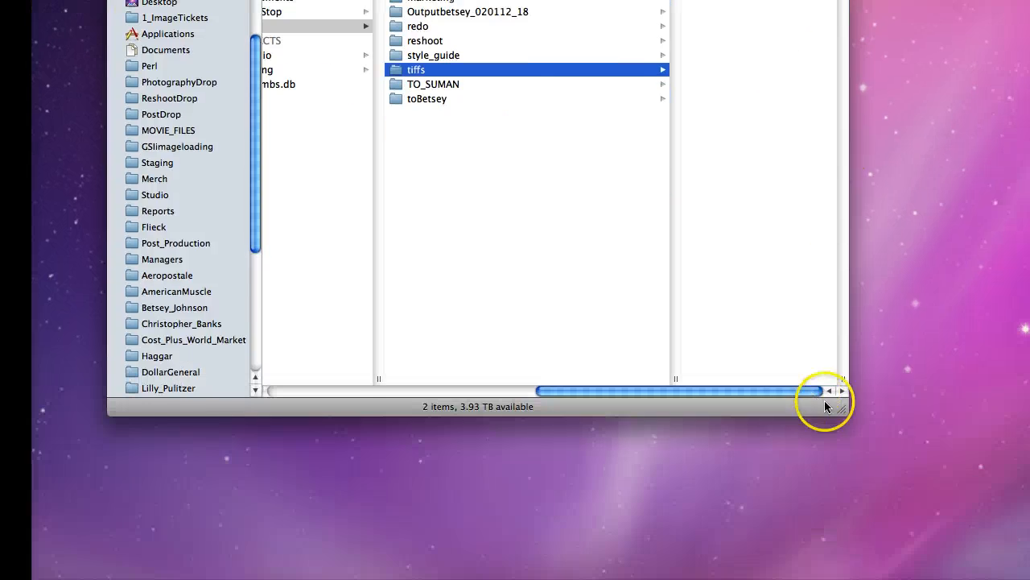
drag(848, 414, 963, 419)
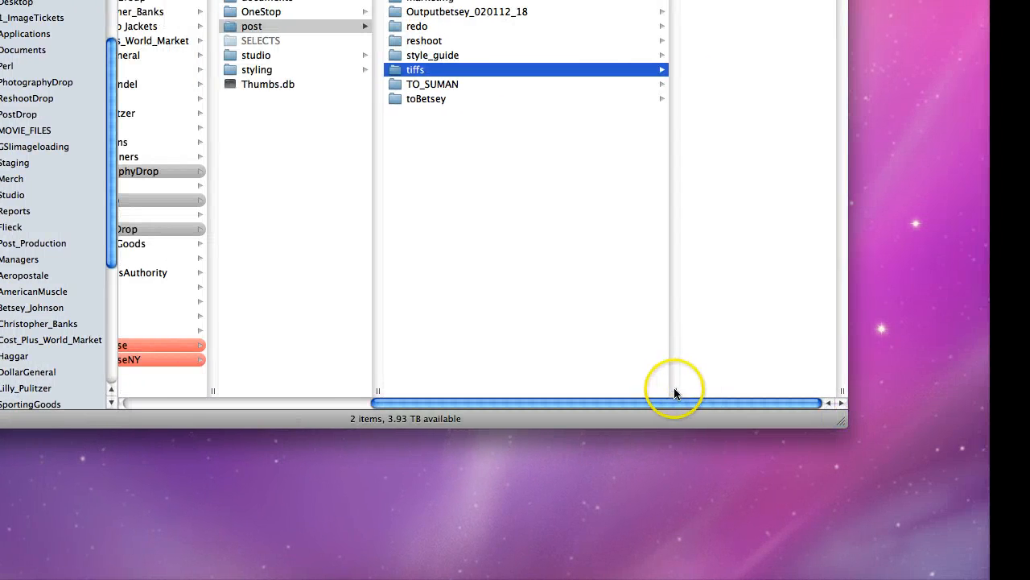
drag(674, 392, 573, 390)
drag(739, 393, 834, 395)
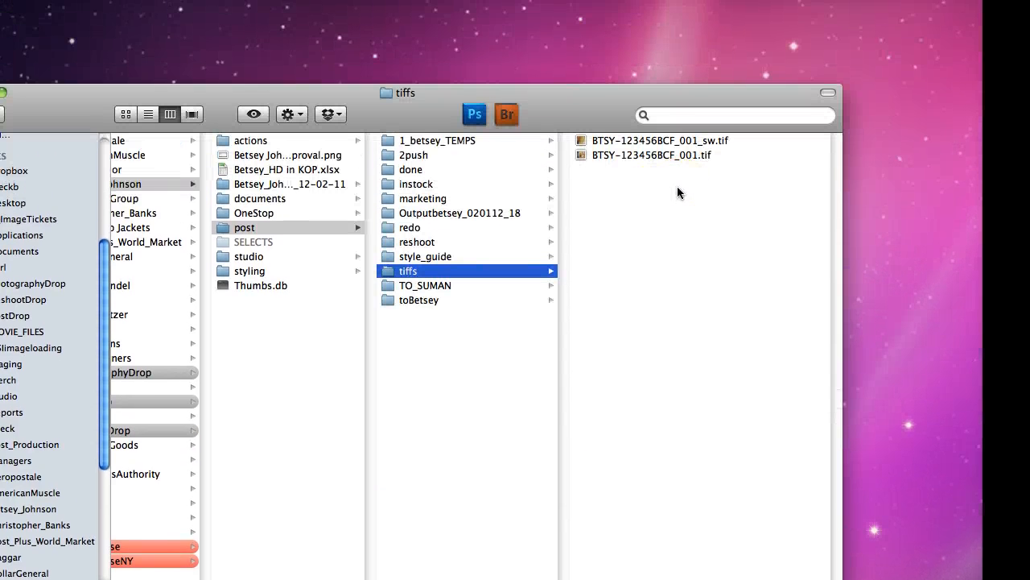
Quick Look BTSY-123456BCF_001.tif and its _sw swatch TIFF, then select the swatch
click(593, 394)
click(641, 184)
click(677, 164)
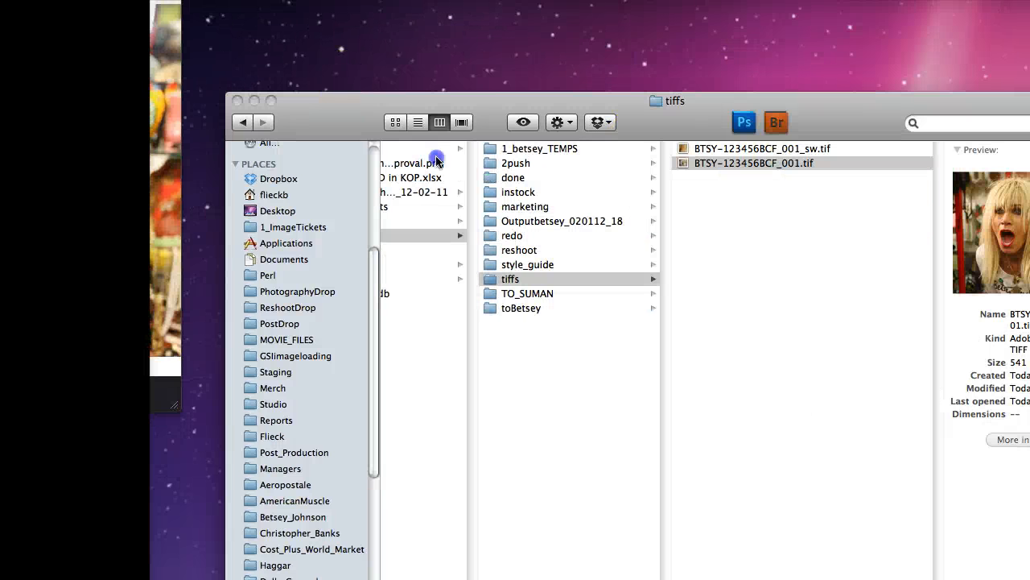
key(space)
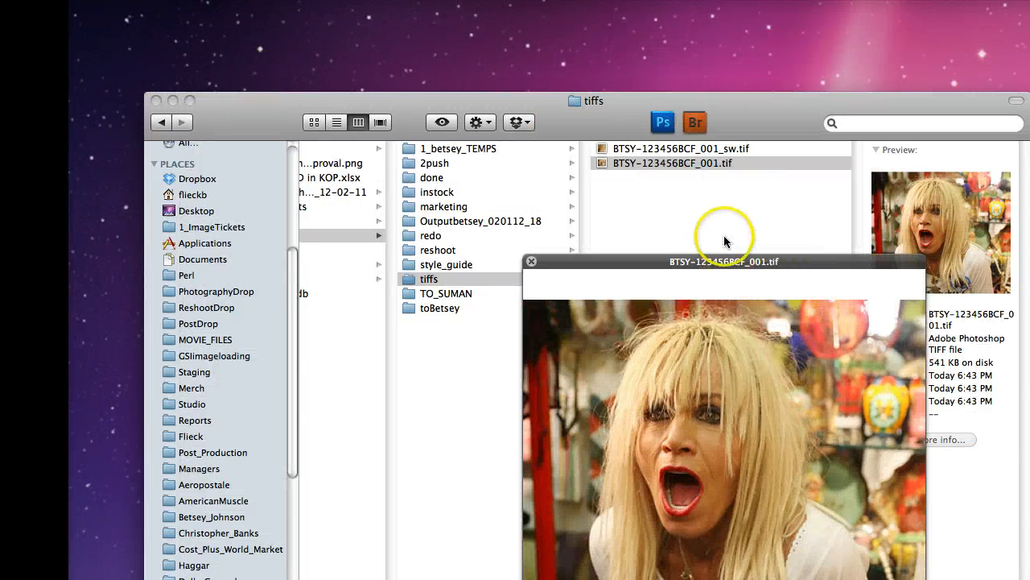
key(space)
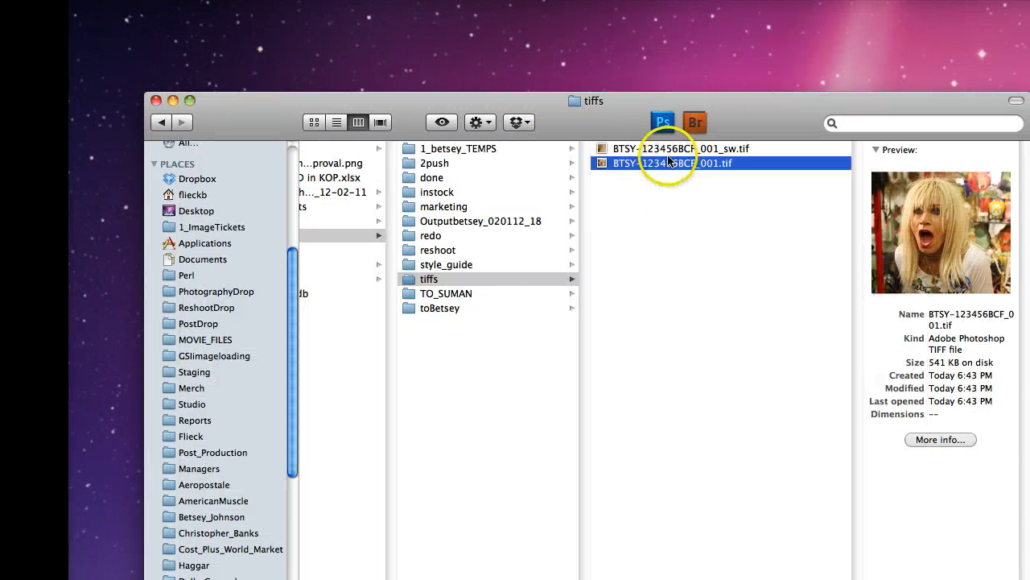
click(670, 150)
key(space)
key(space)
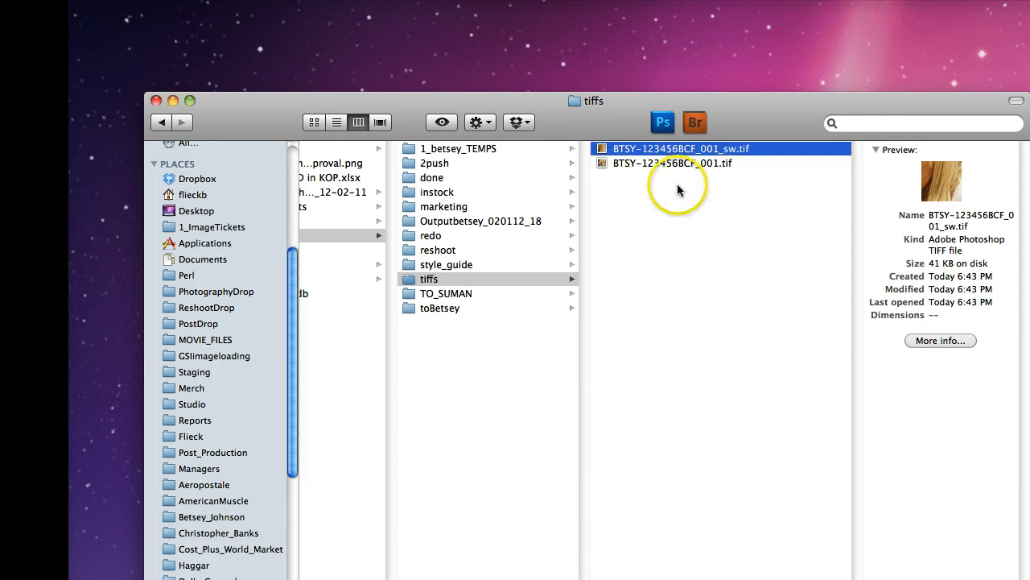
click(687, 179)
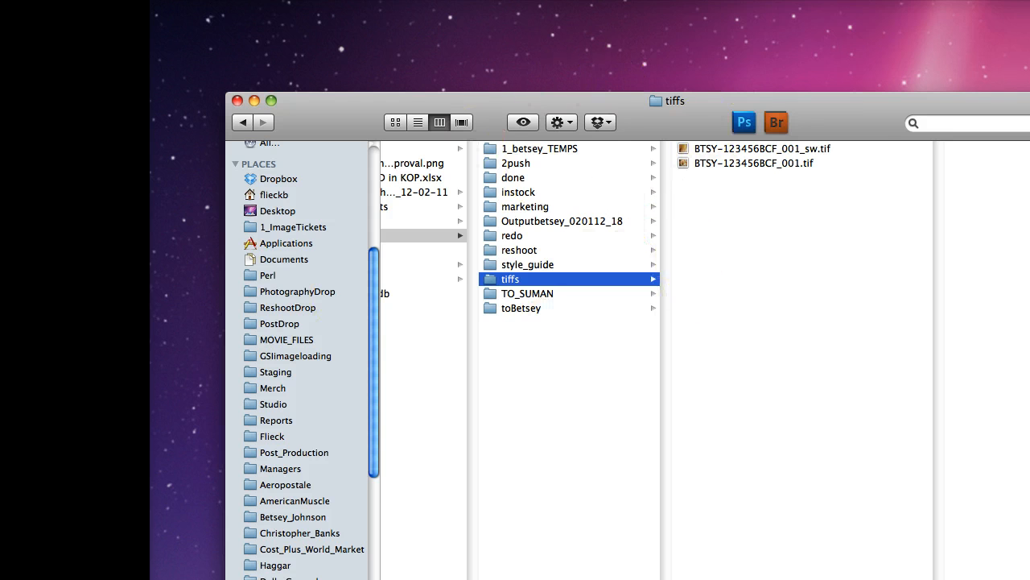
Switch to Firefox, load the 'Welcome to Workhorse' bookmark, and resize the window to fit
key(super+Tab)
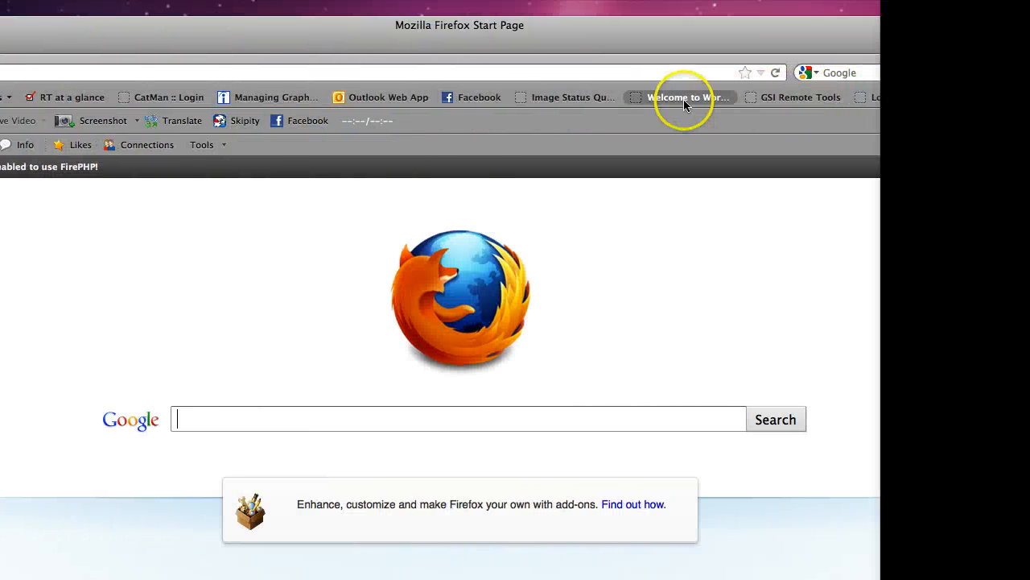
click(683, 99)
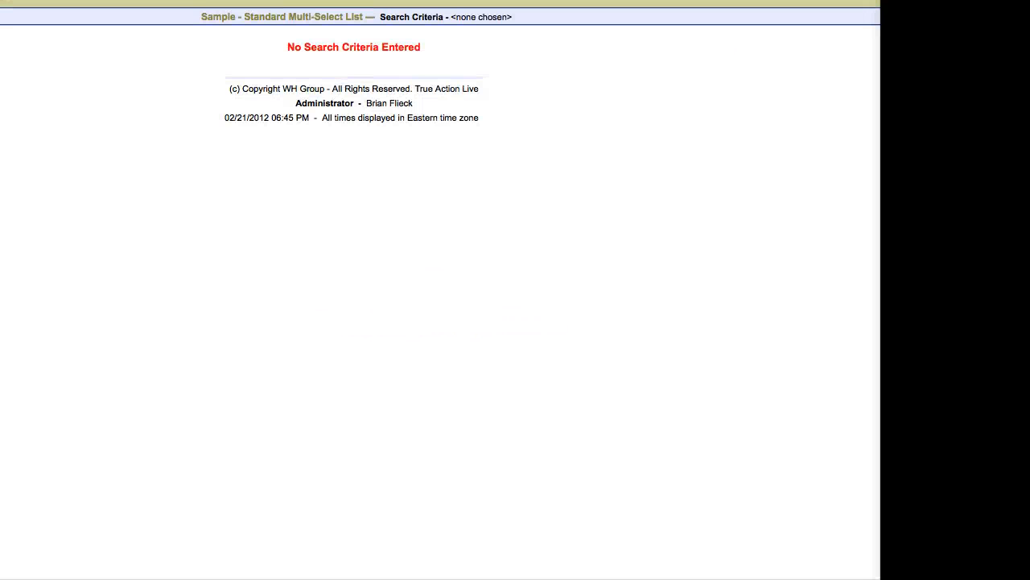
drag(932, 577, 875, 576)
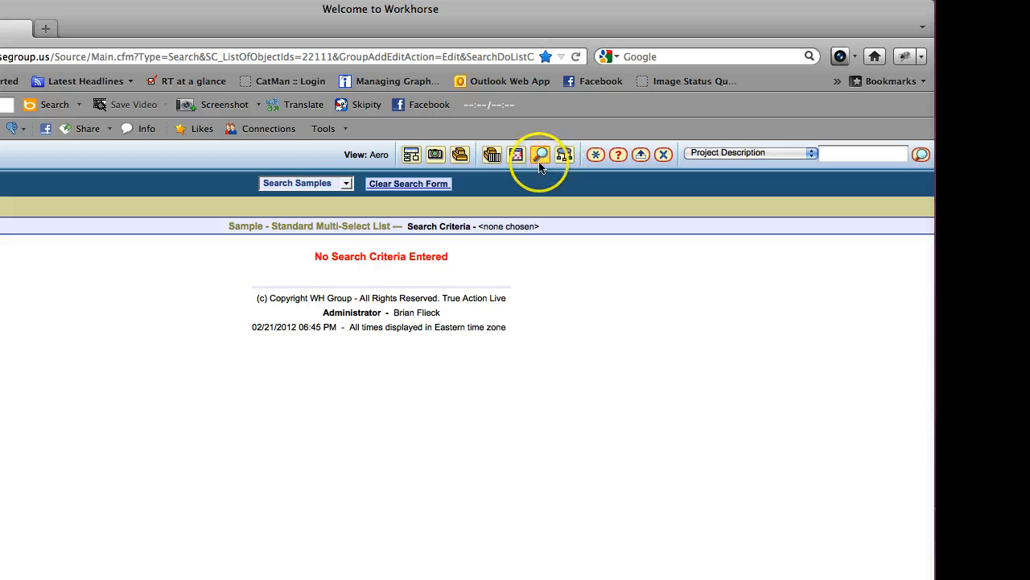
Show the Search form with View set to Betsey Johnson and results as Sample Standard Multi-Select List
click(545, 161)
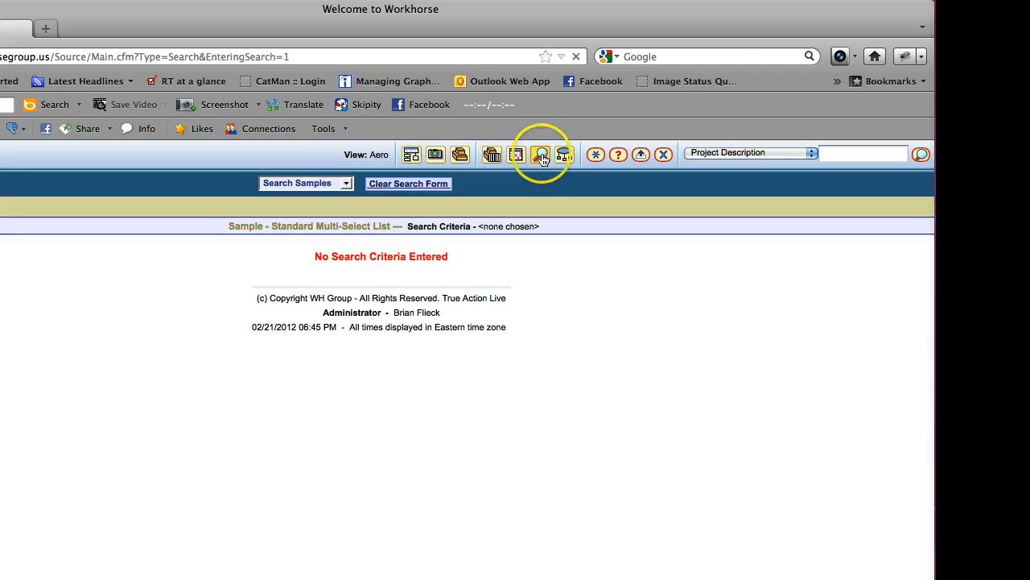
click(503, 154)
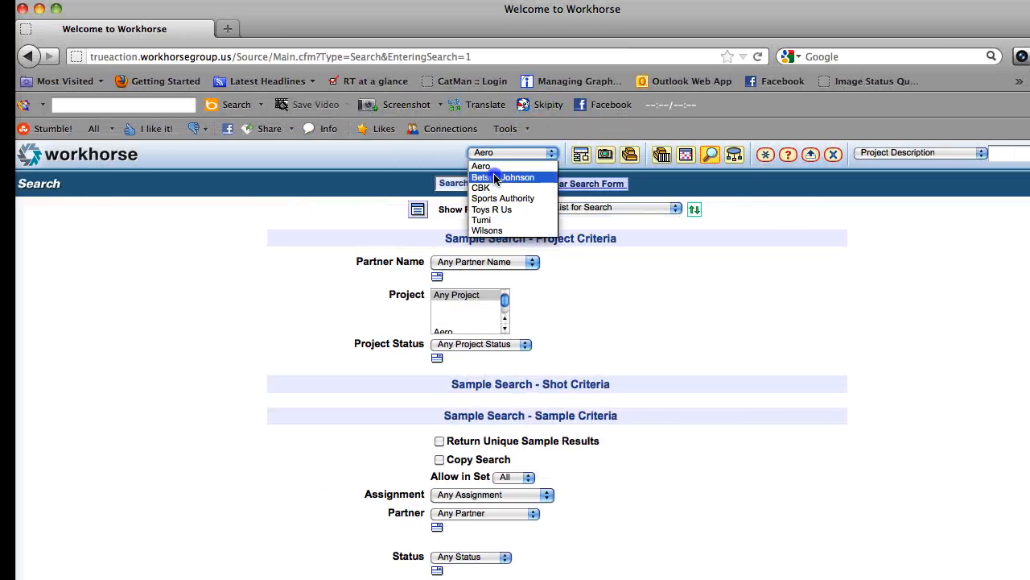
click(501, 177)
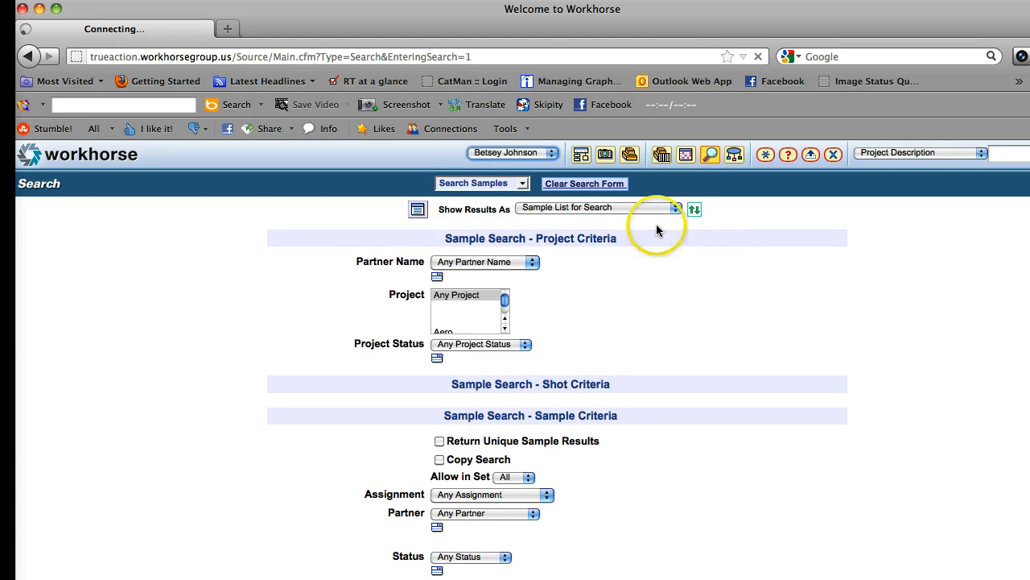
click(589, 211)
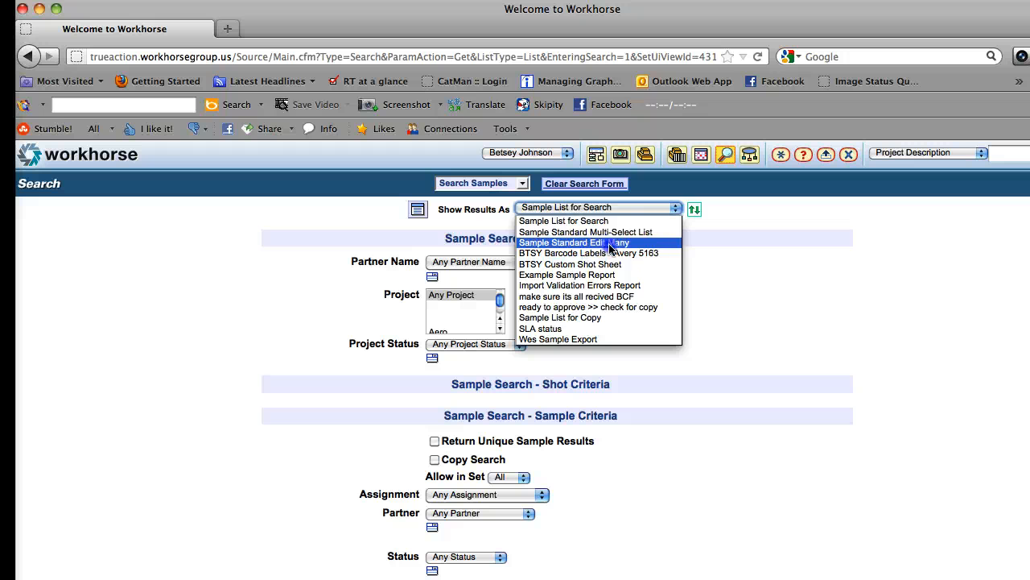
click(609, 232)
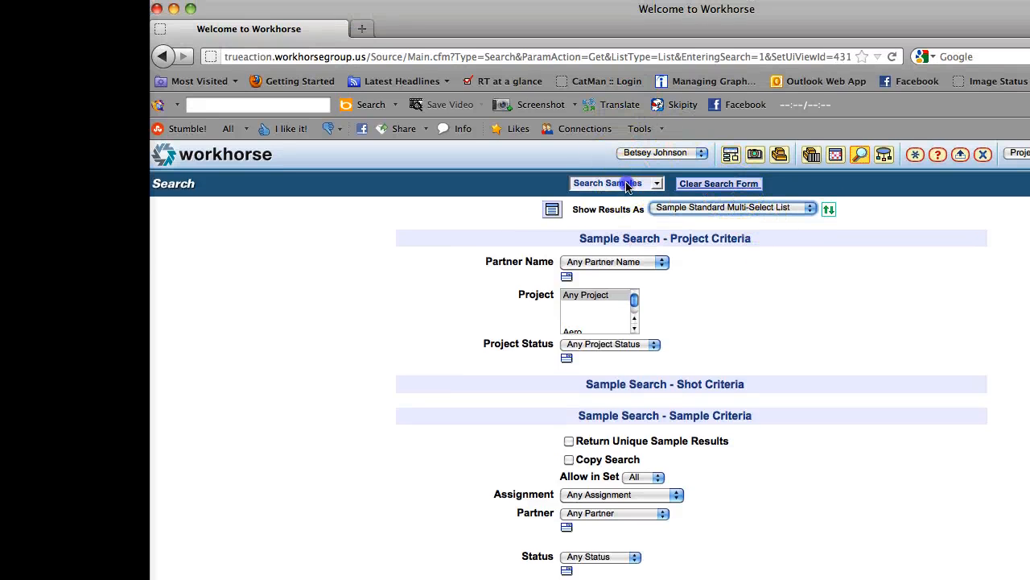
Switch to Advanced Search with Sample - Standard Multi-Select List results and partner Betsey Johnson
click(628, 184)
click(628, 241)
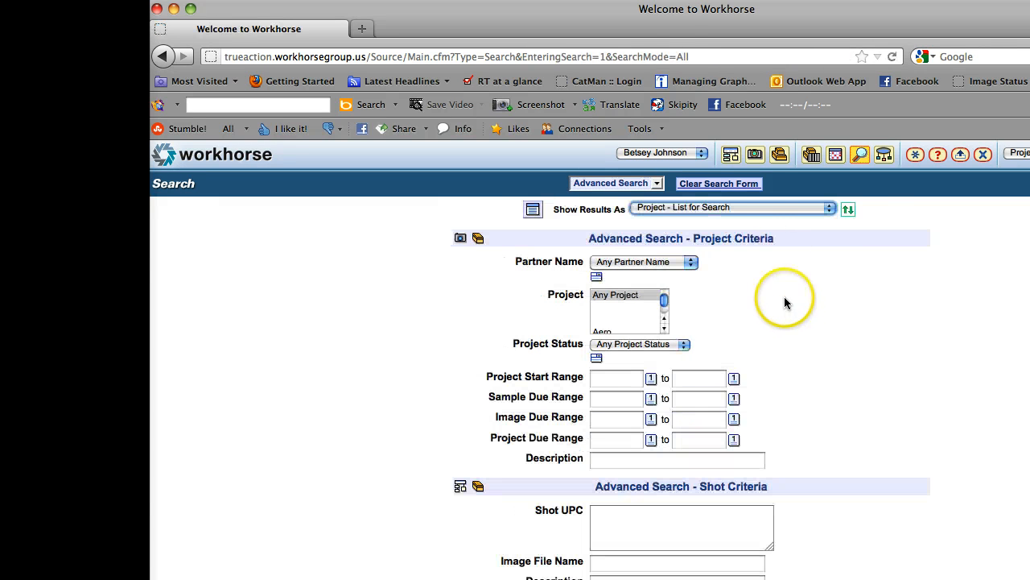
click(755, 207)
drag(828, 289, 829, 332)
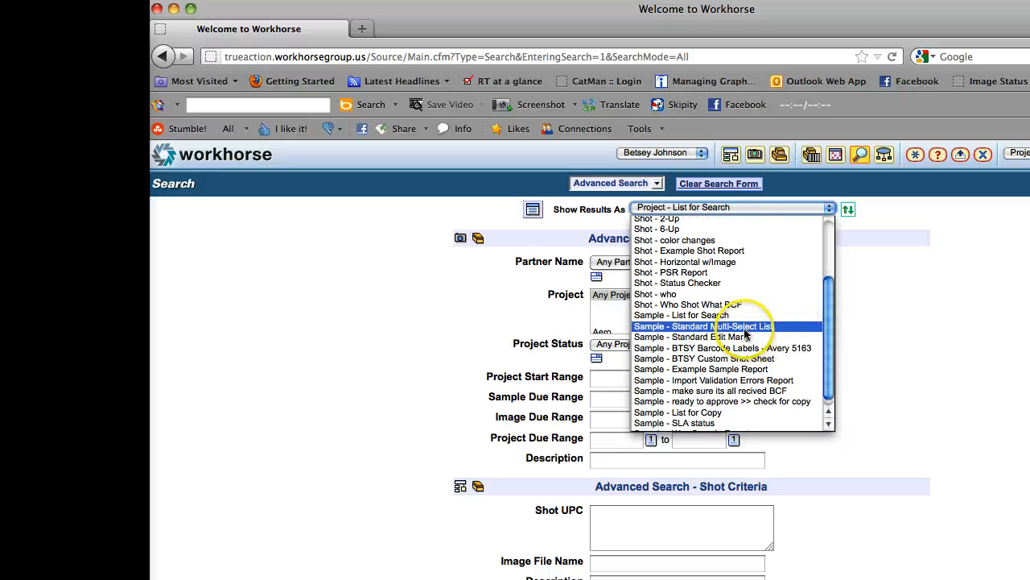
click(737, 328)
click(681, 263)
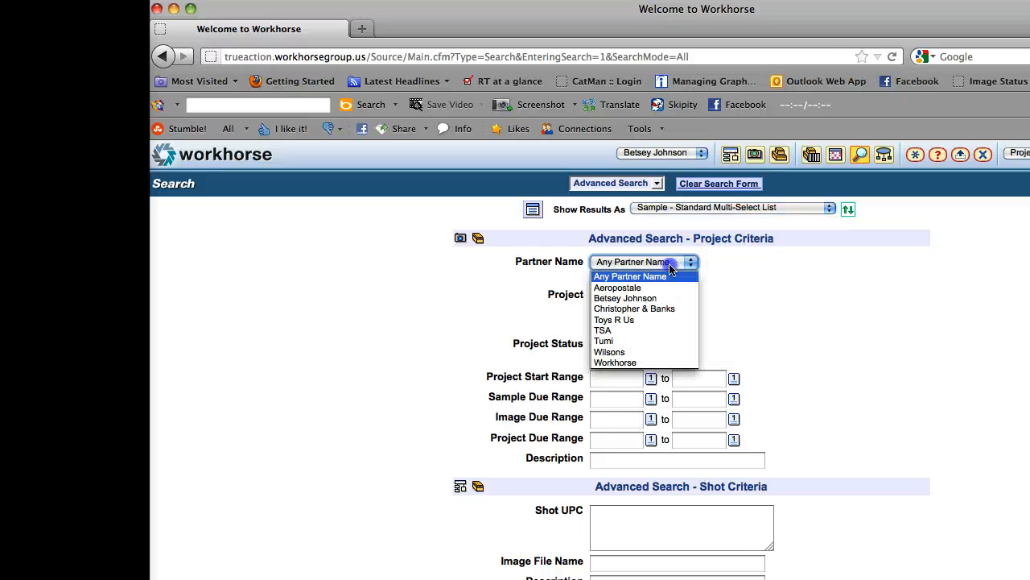
click(659, 298)
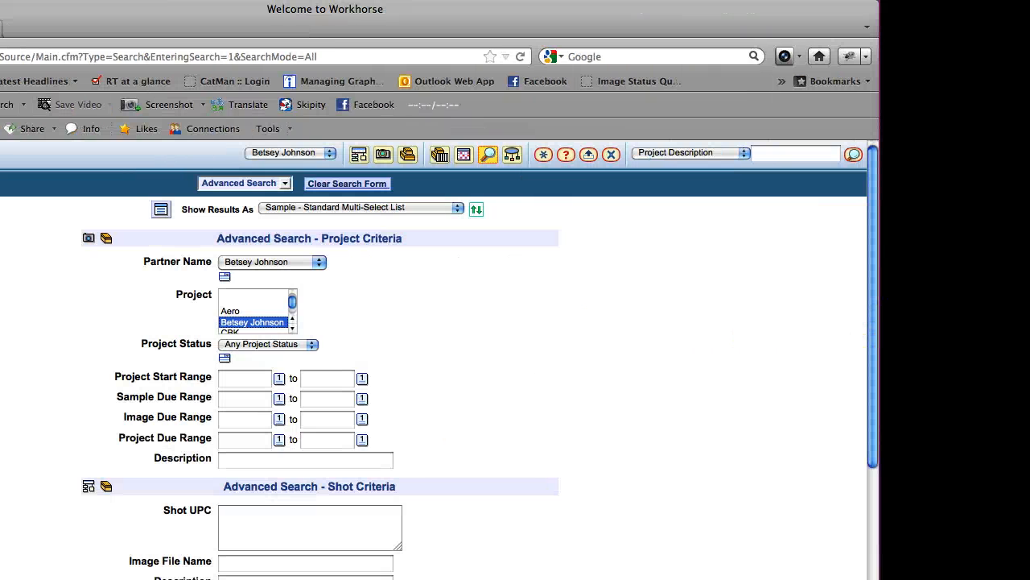
Choose the person the tasks are assigned to from the assignee list
drag(871, 325, 857, 400)
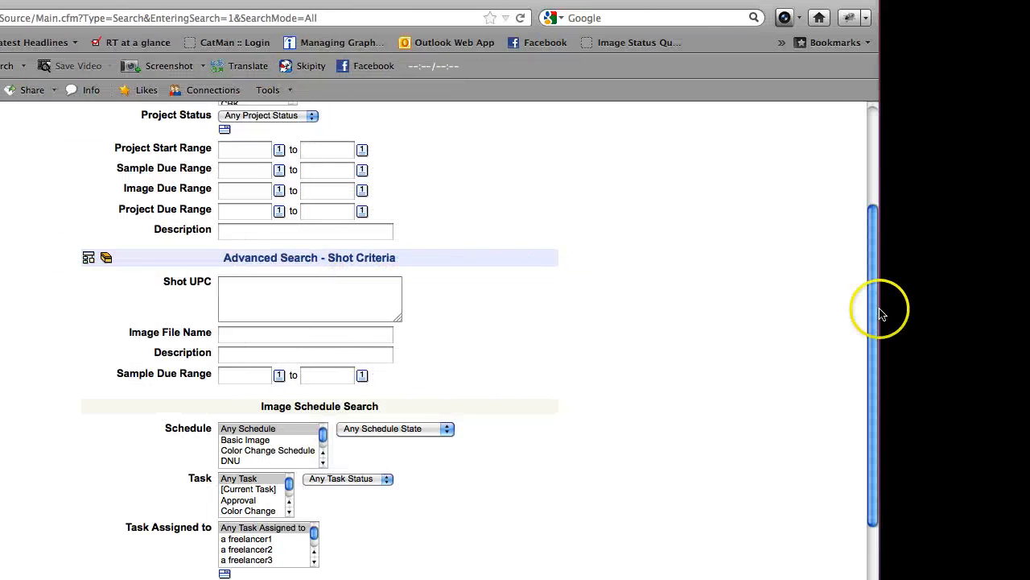
scroll(880, 314, down, 3)
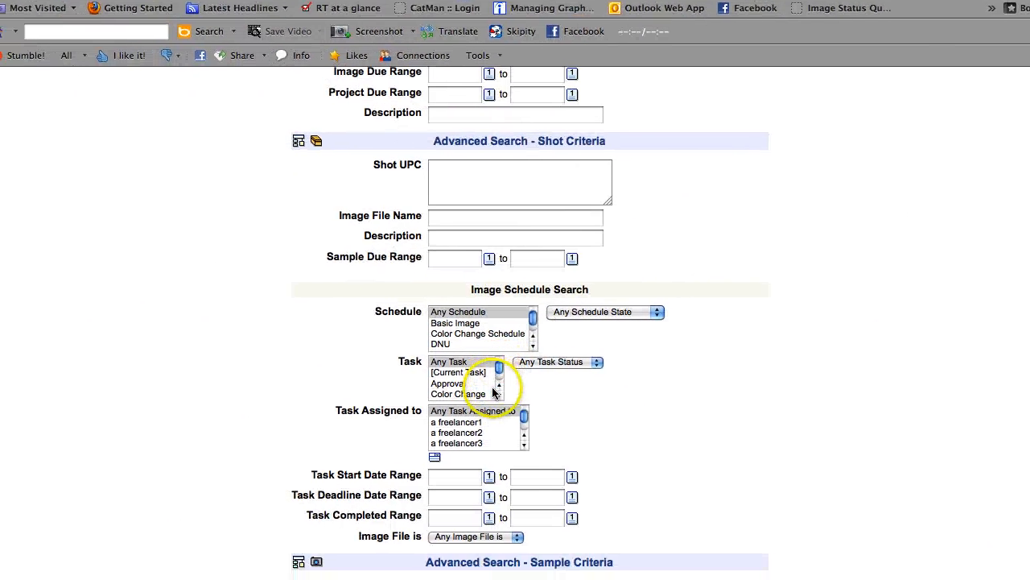
click(499, 385)
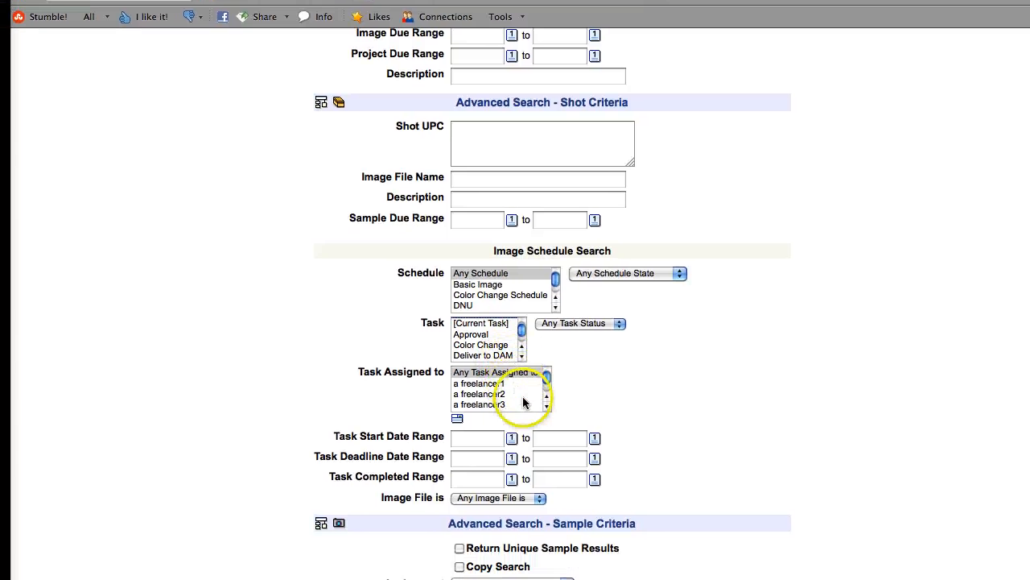
click(523, 404)
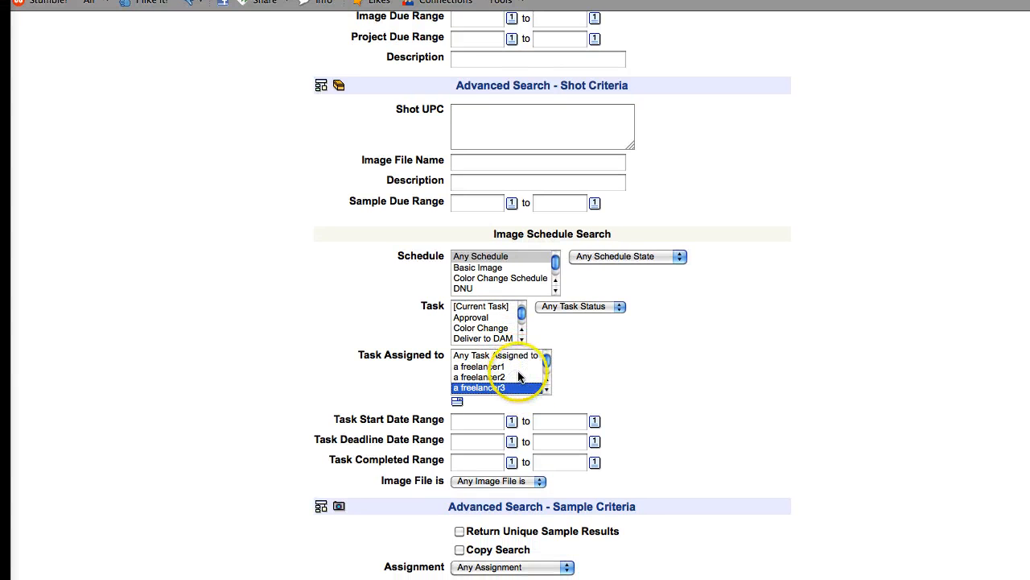
key(w)
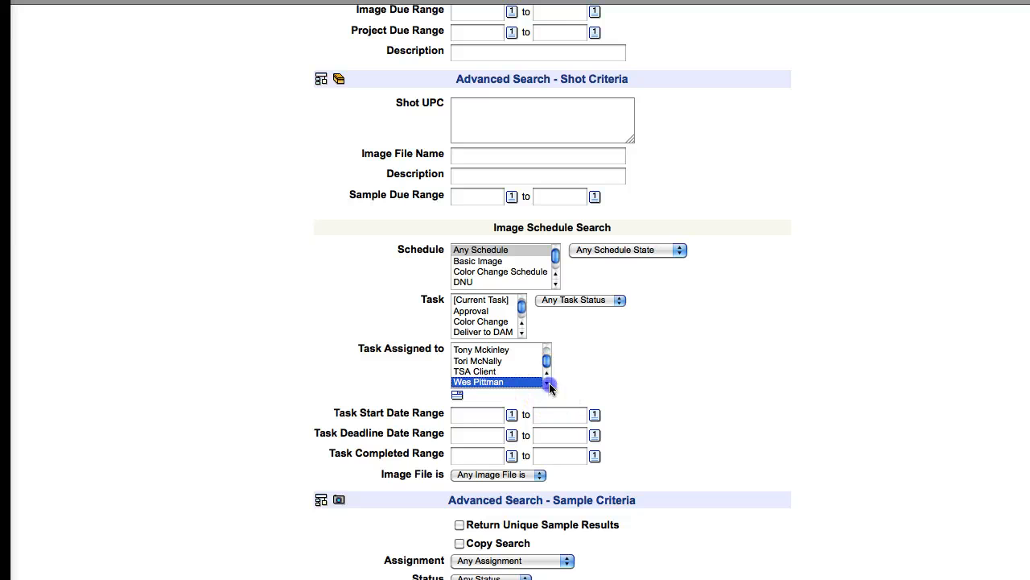
click(551, 387)
click(323, 459)
text(chr)
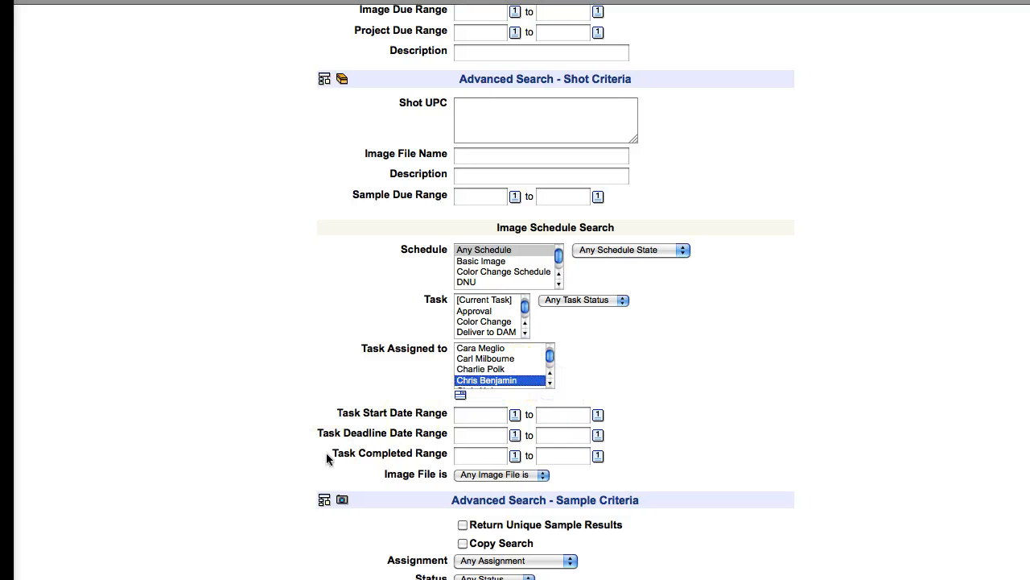
click(551, 384)
click(551, 384)
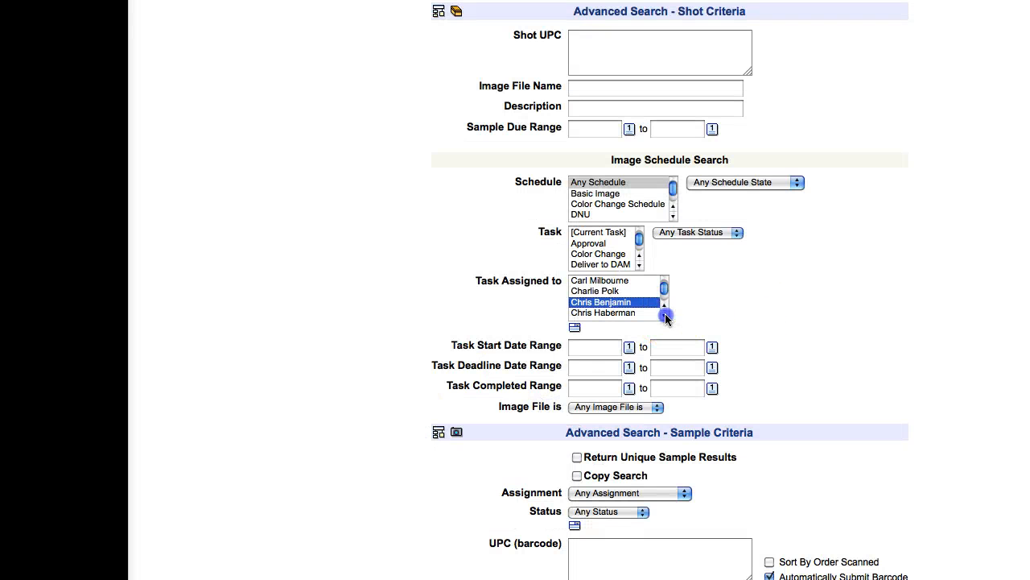
click(638, 314)
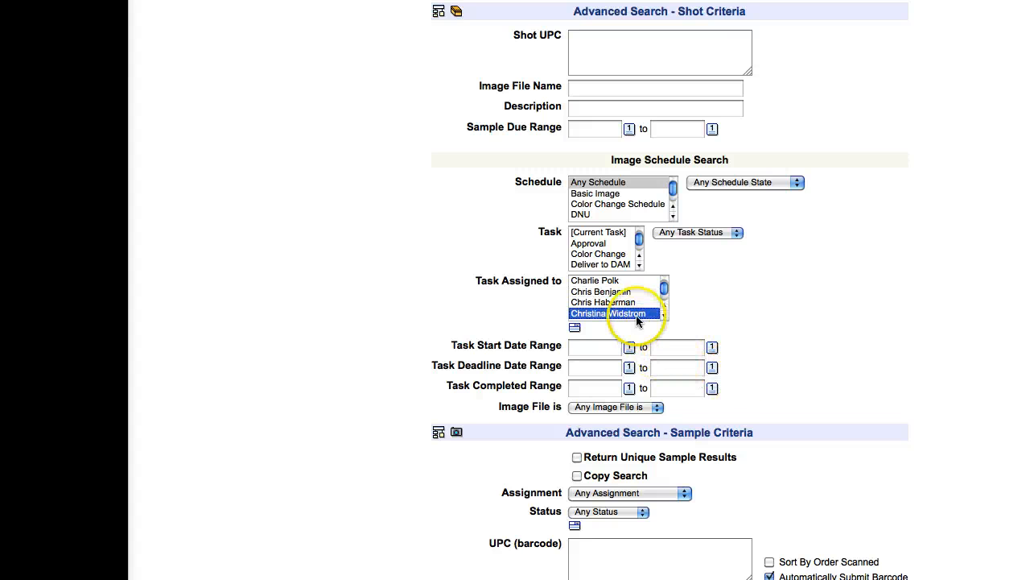
scroll(691, 372, down, 1)
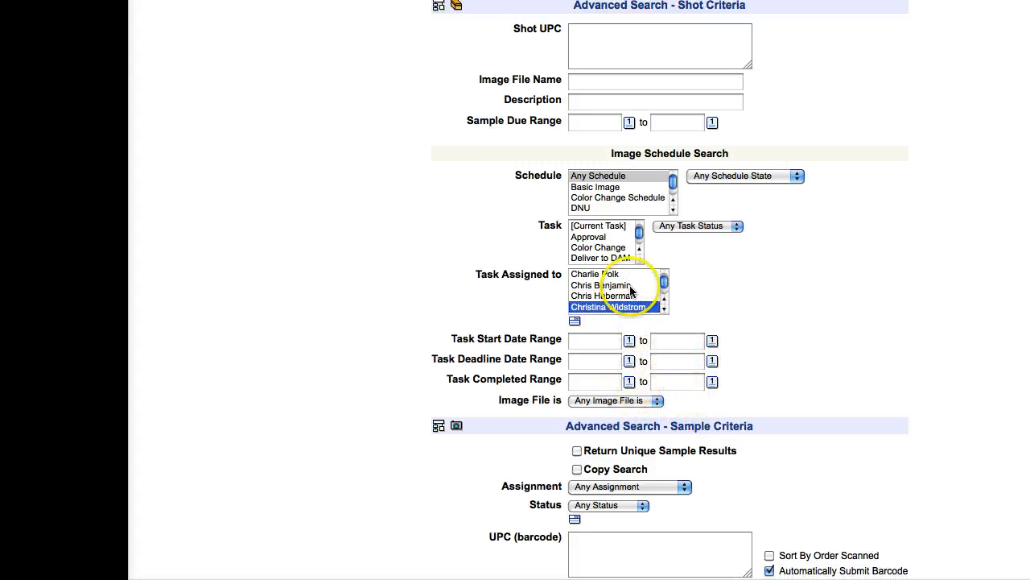
Set the Task Completed range from 2/21/2012 to 2/21/2012
click(629, 383)
click(690, 487)
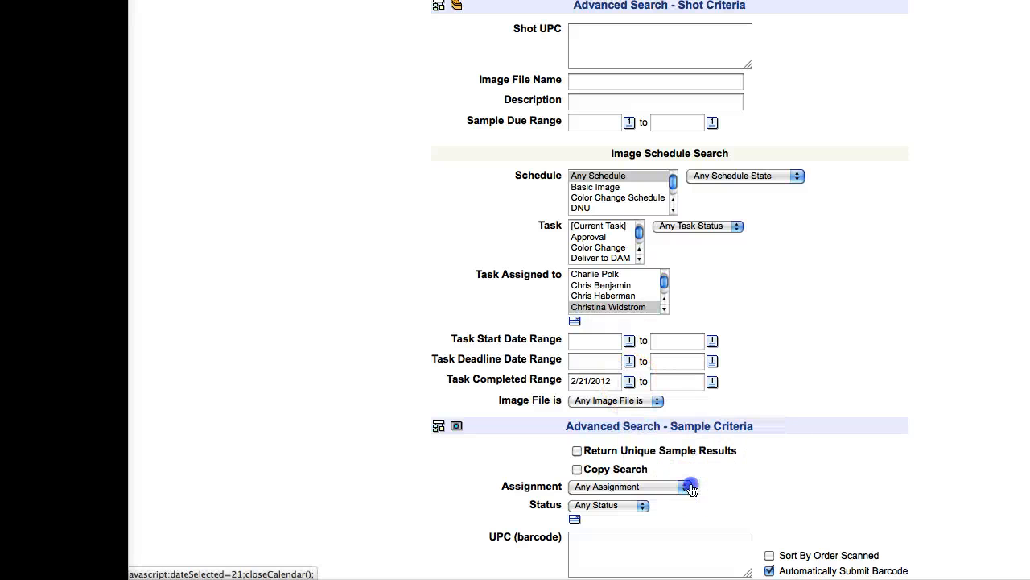
click(712, 381)
click(773, 486)
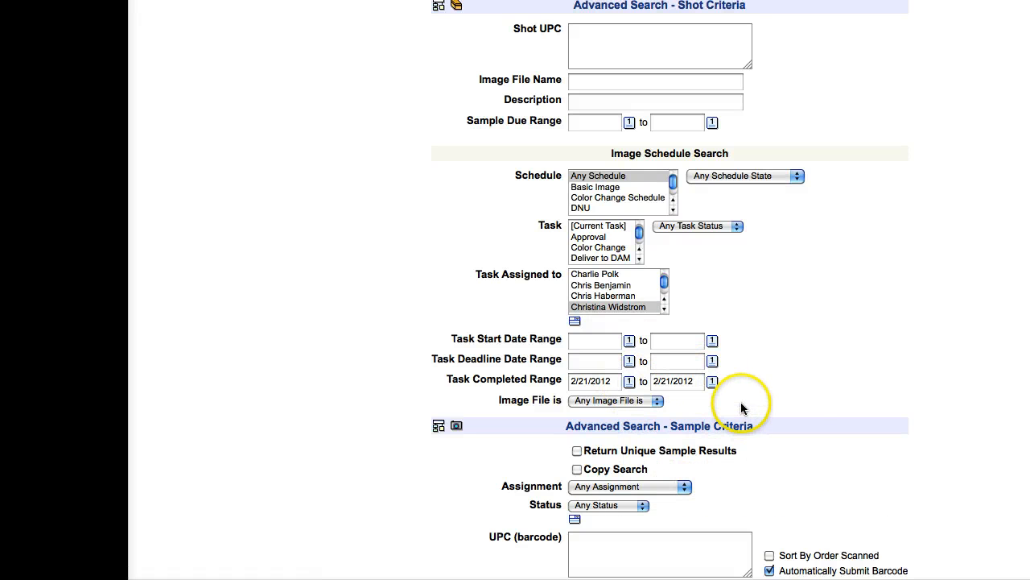
Filter on the Approval task with status Is Incomplete and run the search
click(605, 238)
click(707, 227)
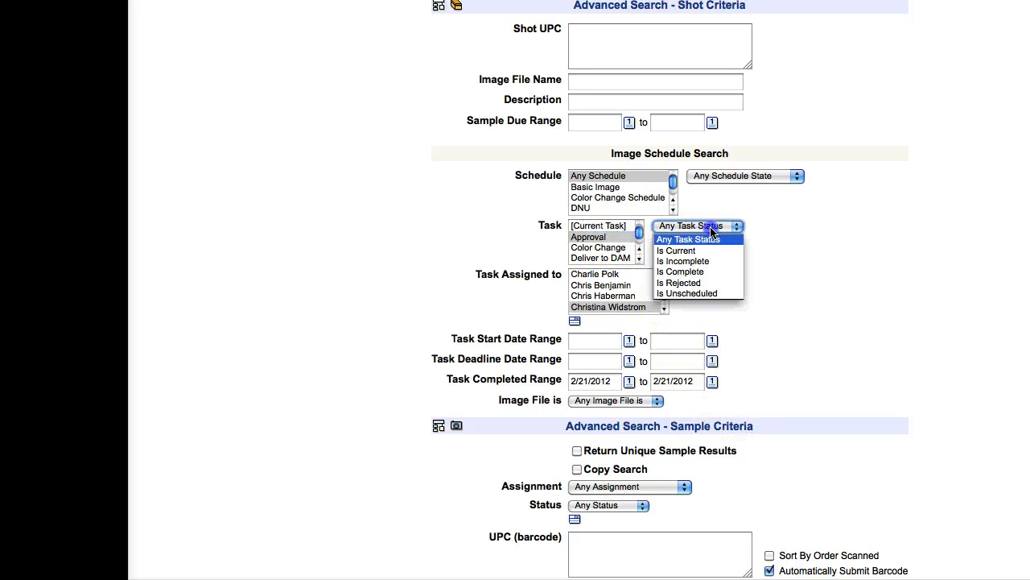
click(733, 262)
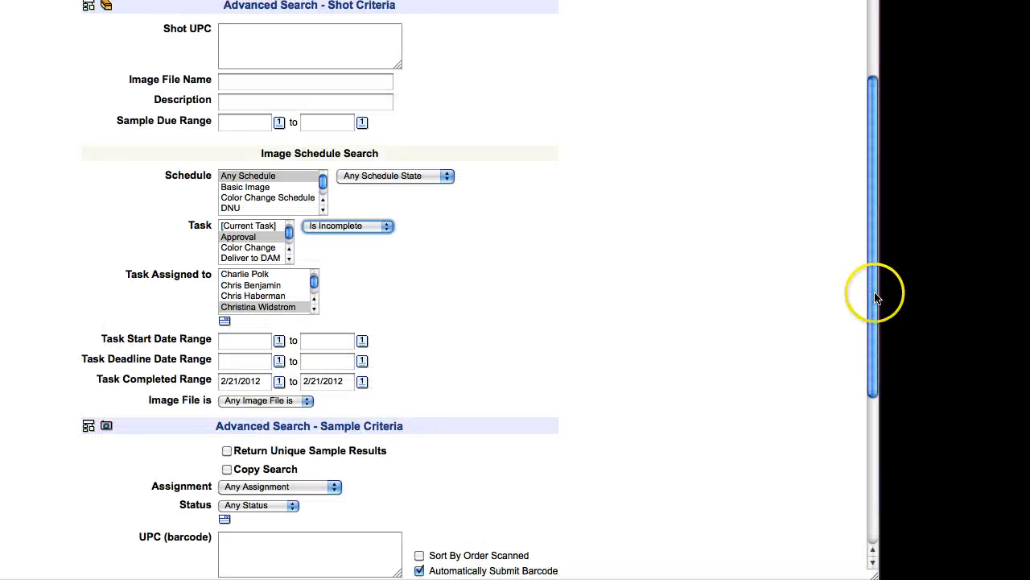
drag(1029, 295, 1029, 383)
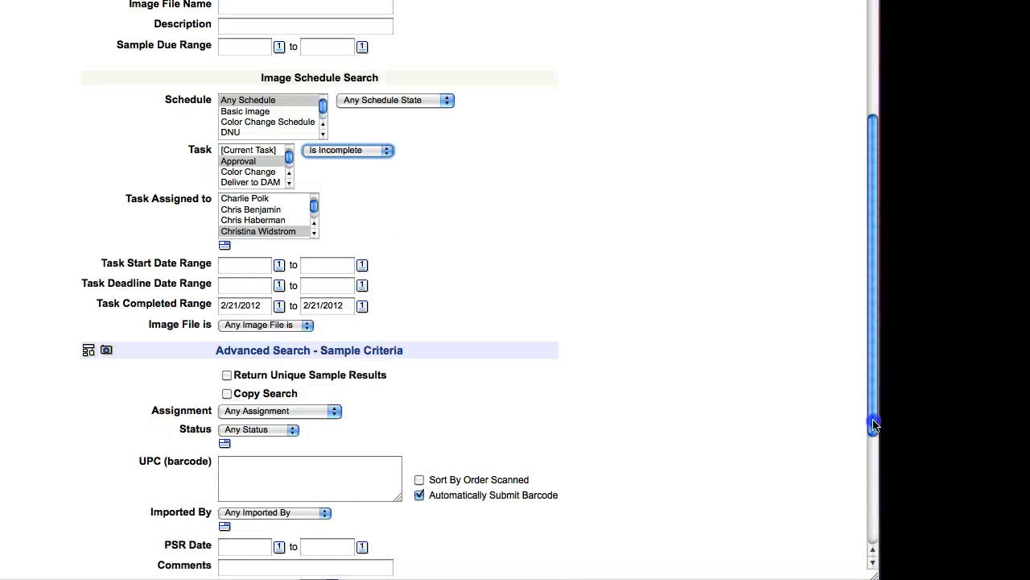
drag(877, 382, 853, 529)
click(320, 401)
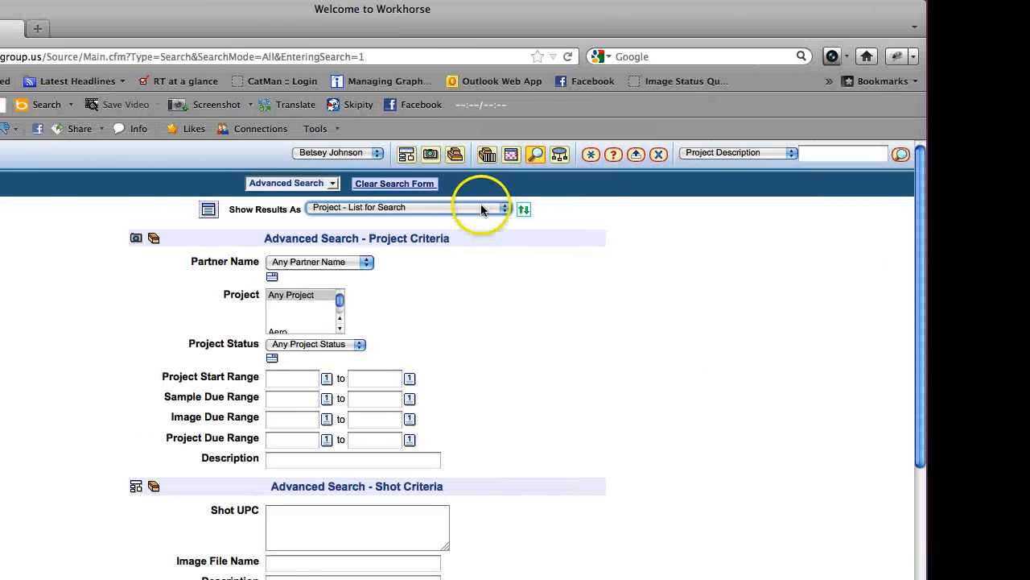
Set results to a sample multi-select list and Partner/Project to Betsey Johnson
click(493, 213)
scroll(506, 301, down, 1)
drag(531, 302, 535, 333)
click(444, 322)
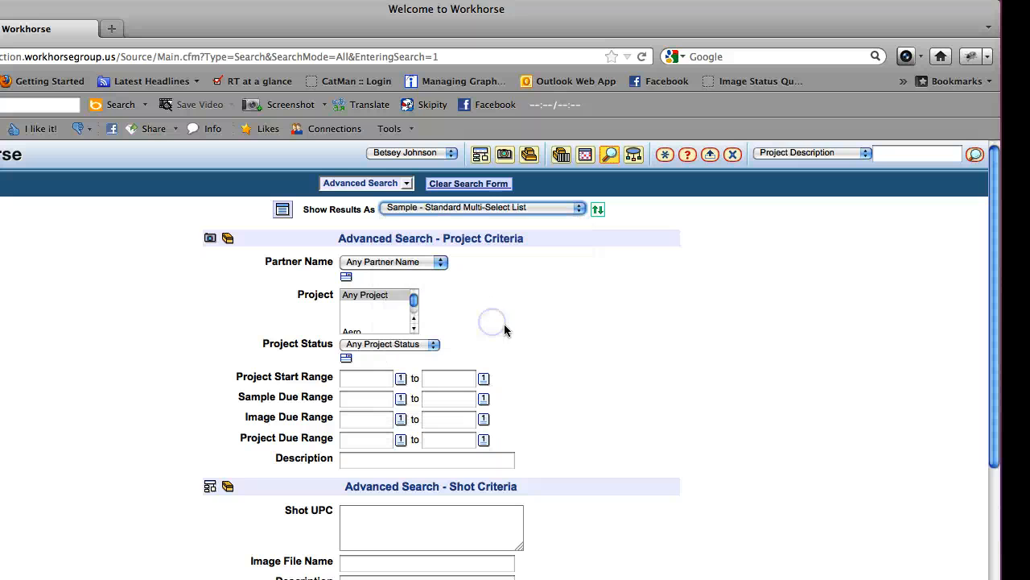
double_click(550, 410)
click(384, 261)
click(494, 275)
click(496, 288)
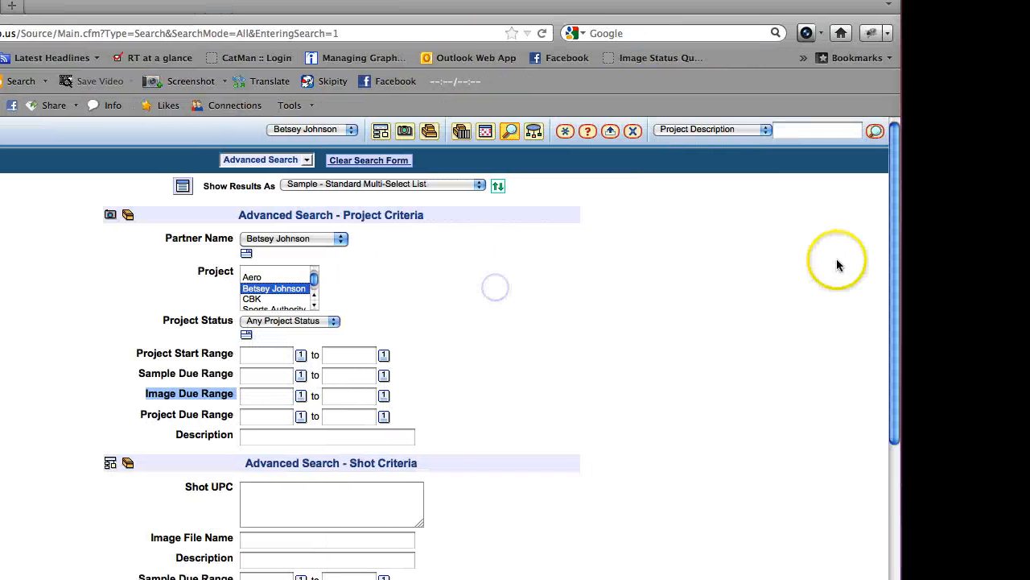
Choose the assignee whose completed tasks should be matched
drag(873, 261, 853, 389)
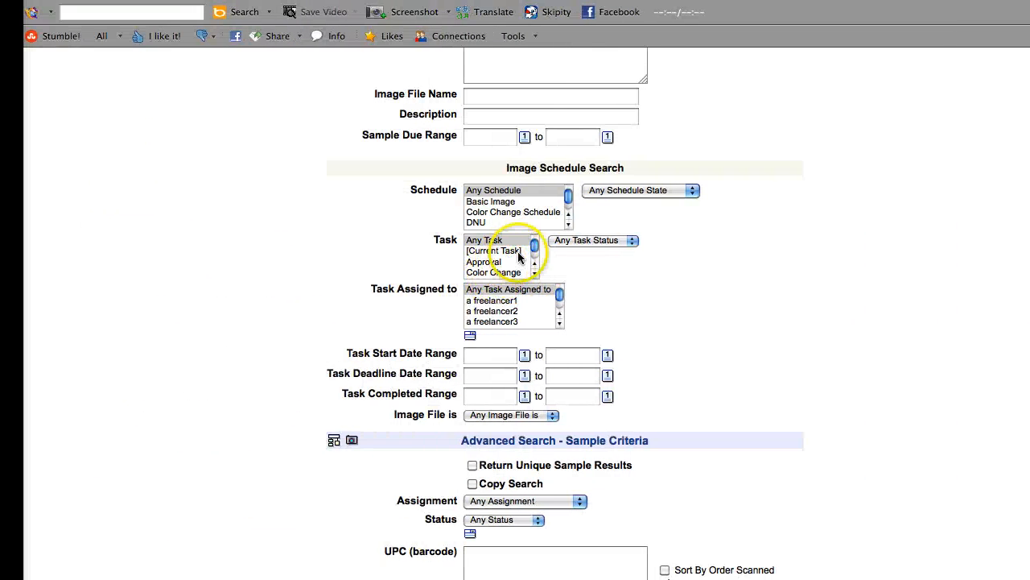
click(518, 311)
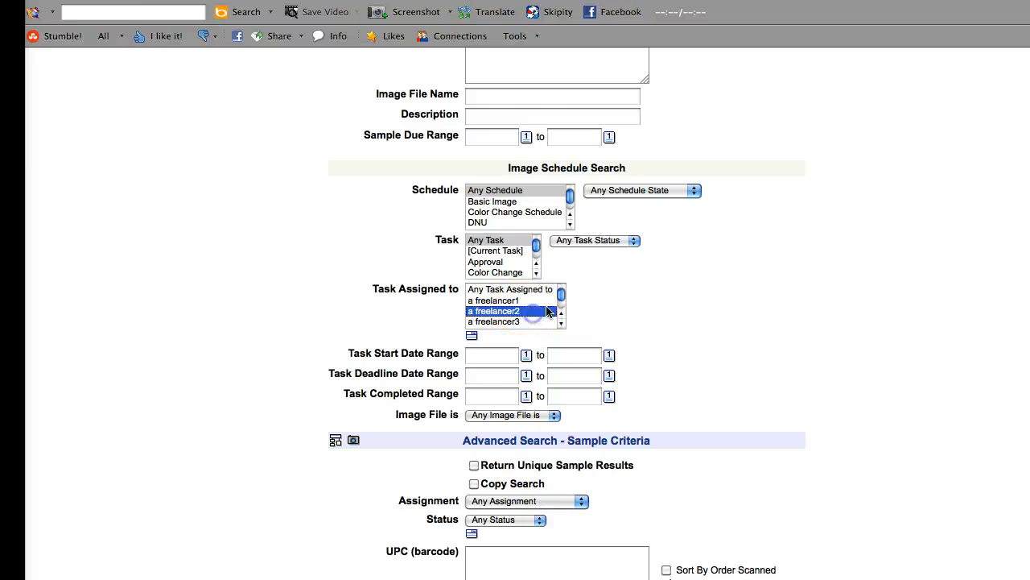
text(chr)
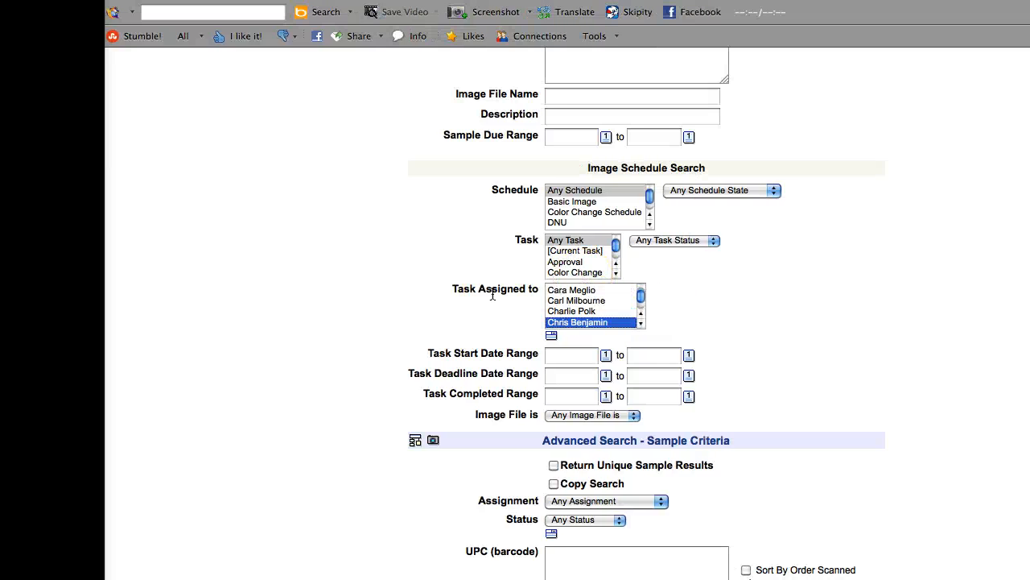
click(640, 323)
click(641, 323)
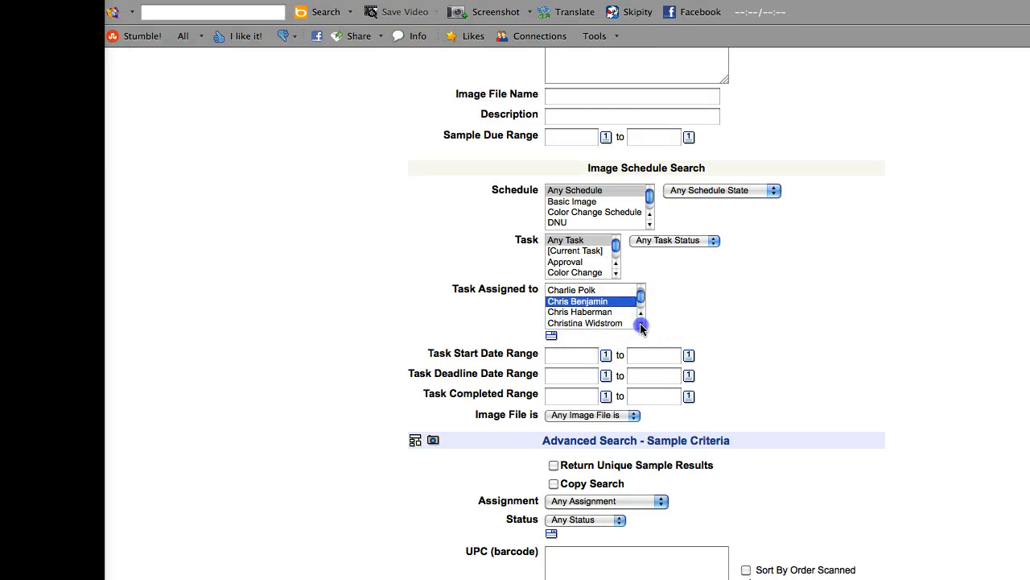
click(611, 324)
Set Task Completed Range to 2/21/2012 through 2/21/2012 and run the search
scroll(620, 354, down, 1)
click(606, 380)
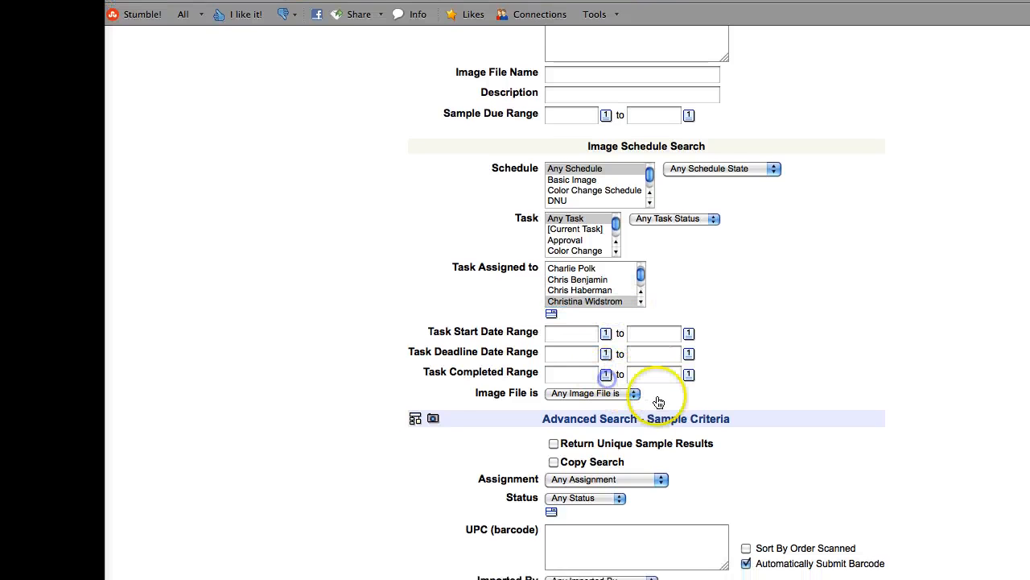
scroll(604, 379, down, 3)
click(668, 394)
click(688, 283)
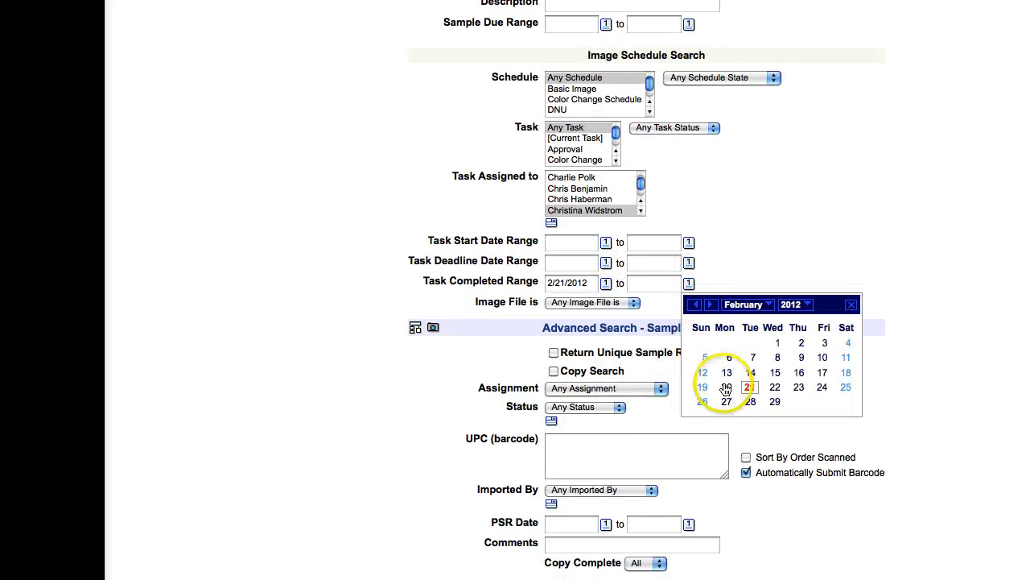
click(744, 386)
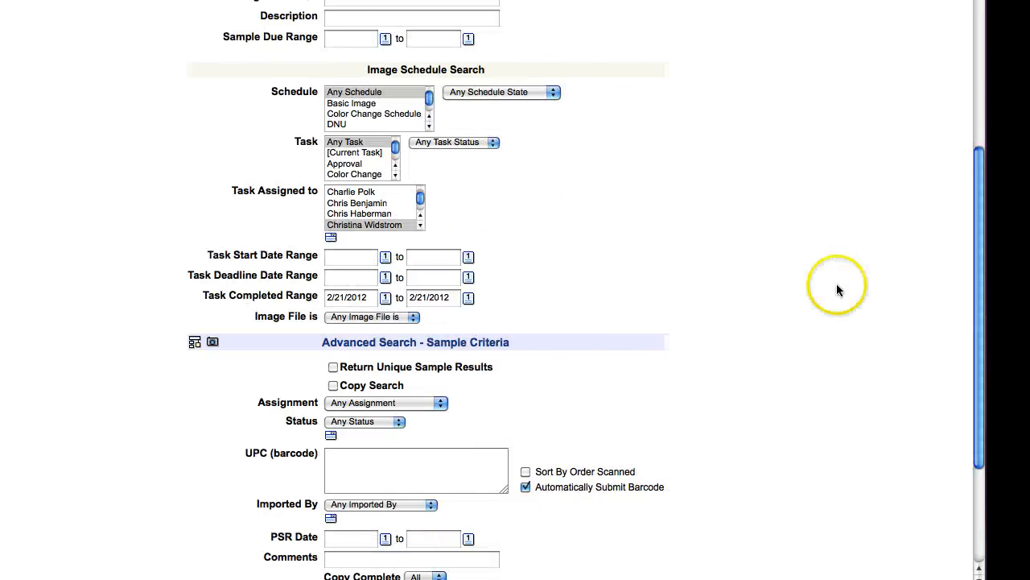
drag(877, 386, 876, 492)
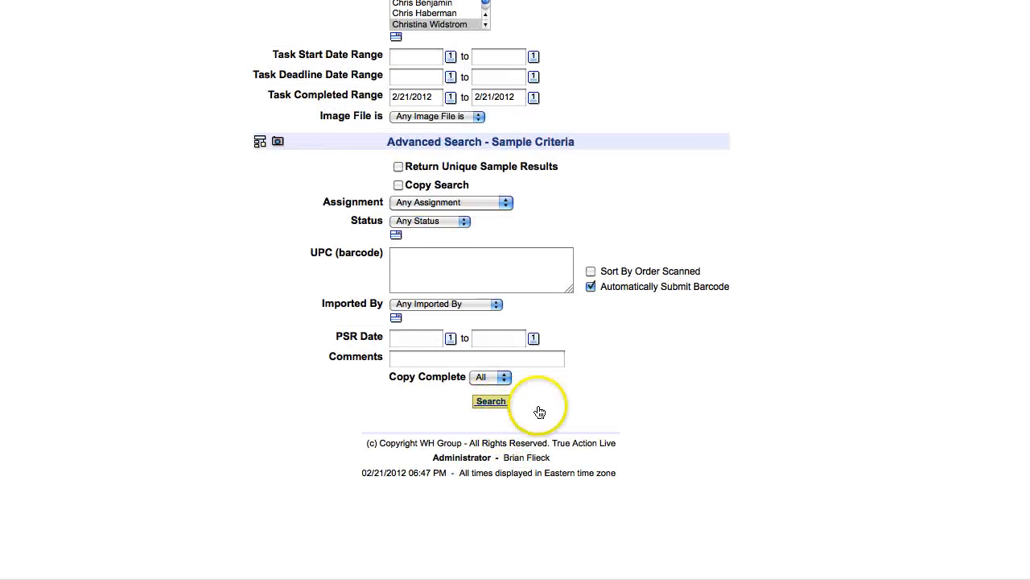
click(504, 404)
scroll(669, 365, up, 7)
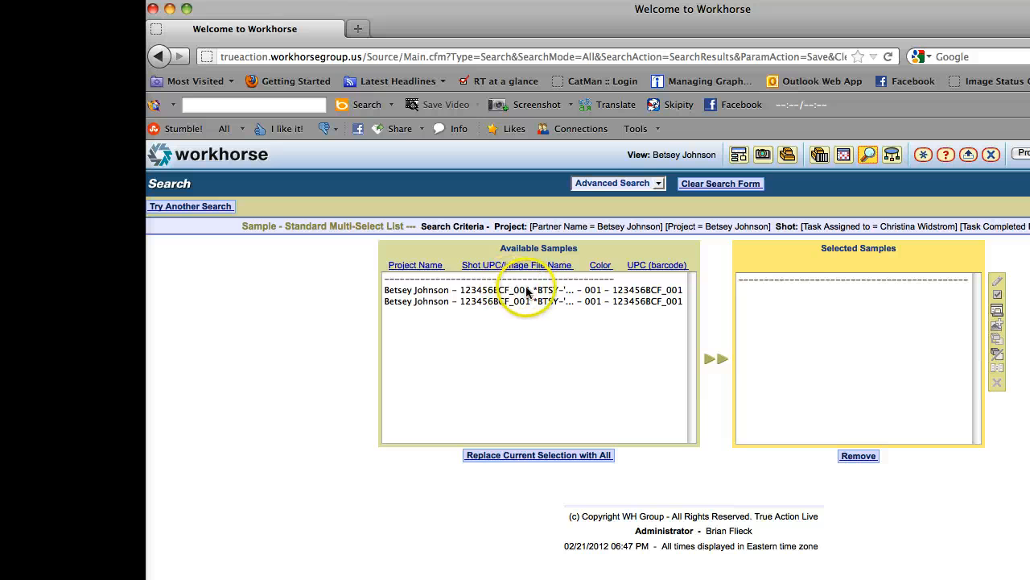
Replace the current selection with both found samples, select '2 Samples selected', and open the set-tasks-complete window
click(527, 290)
click(541, 303)
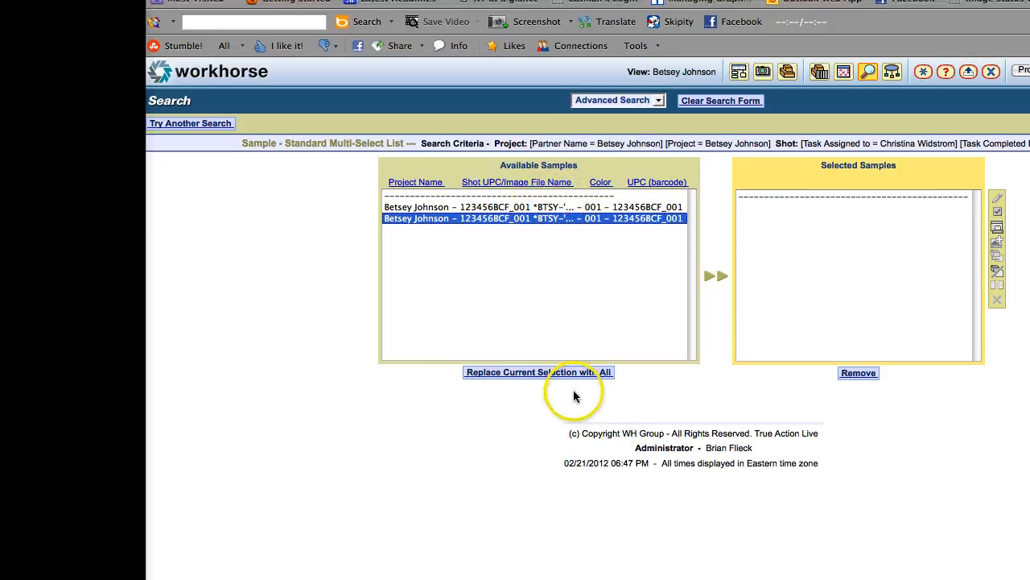
click(497, 365)
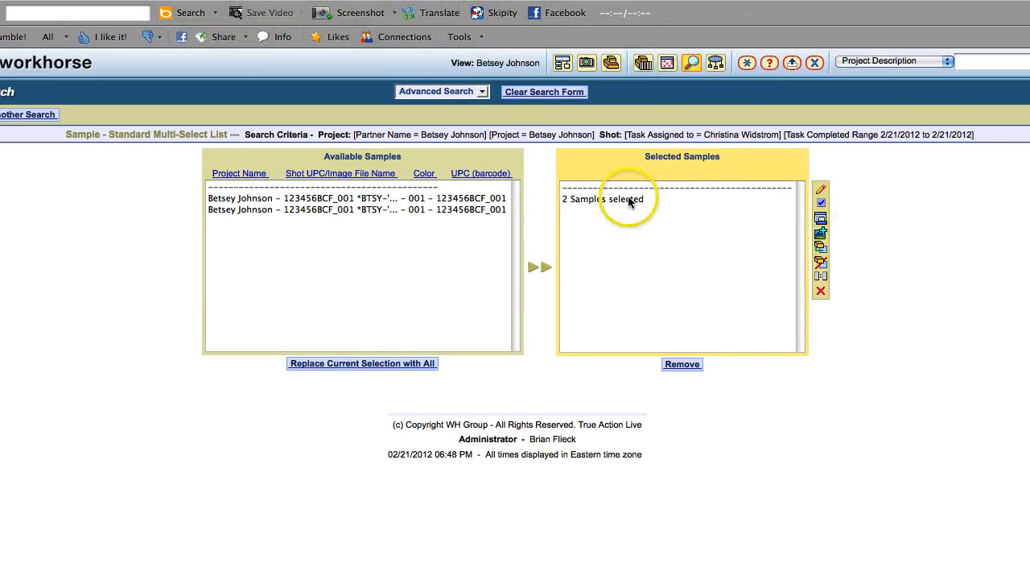
click(631, 201)
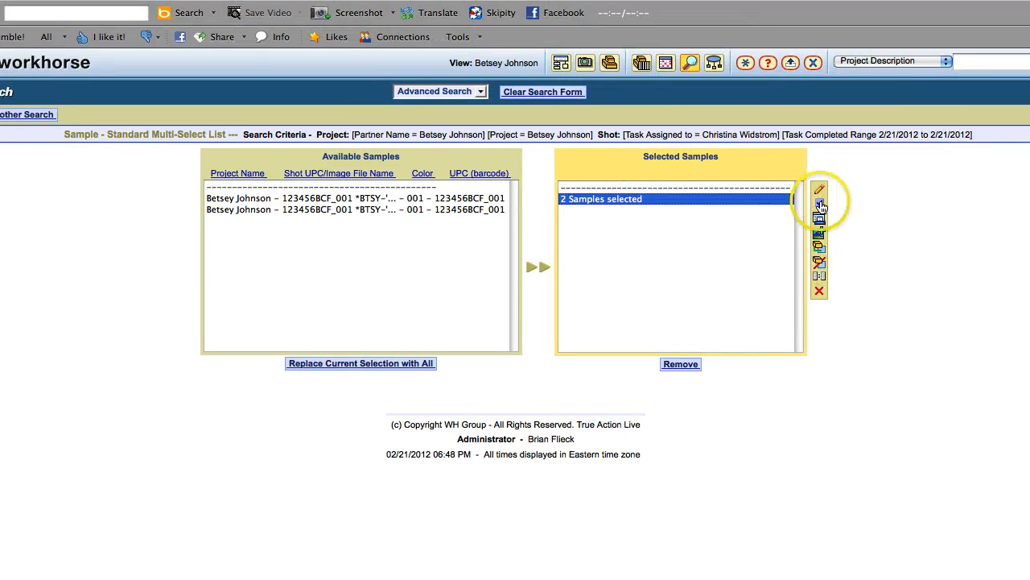
click(818, 211)
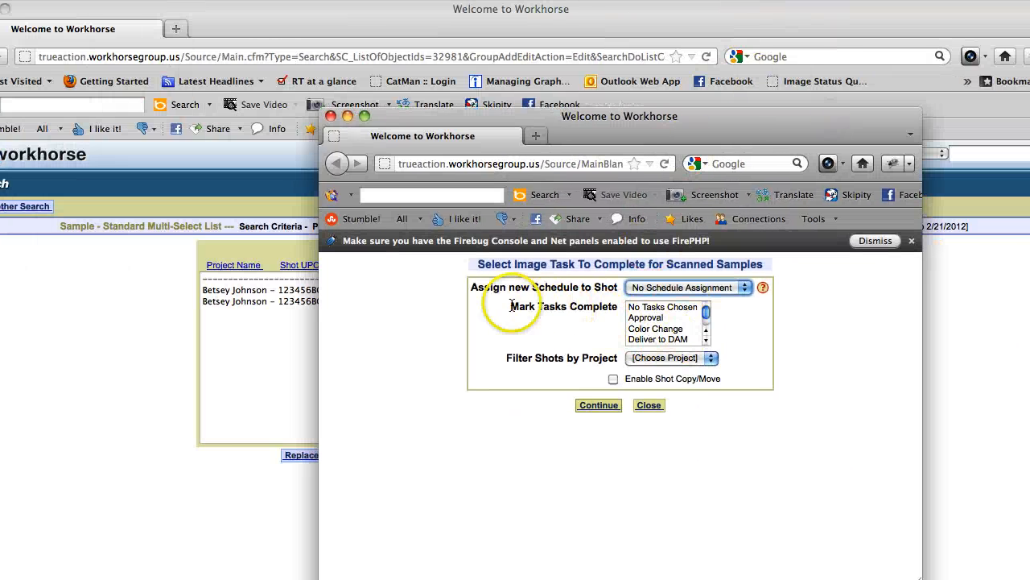
Choose Approval, review both 123456BCF_001 image rows, and set their Approval tasks complete
click(670, 318)
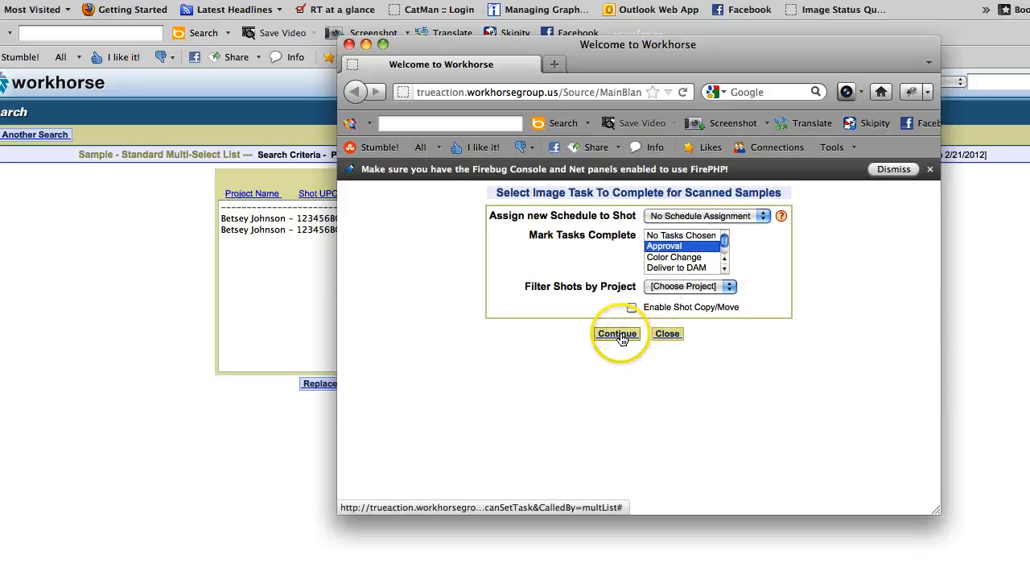
click(620, 337)
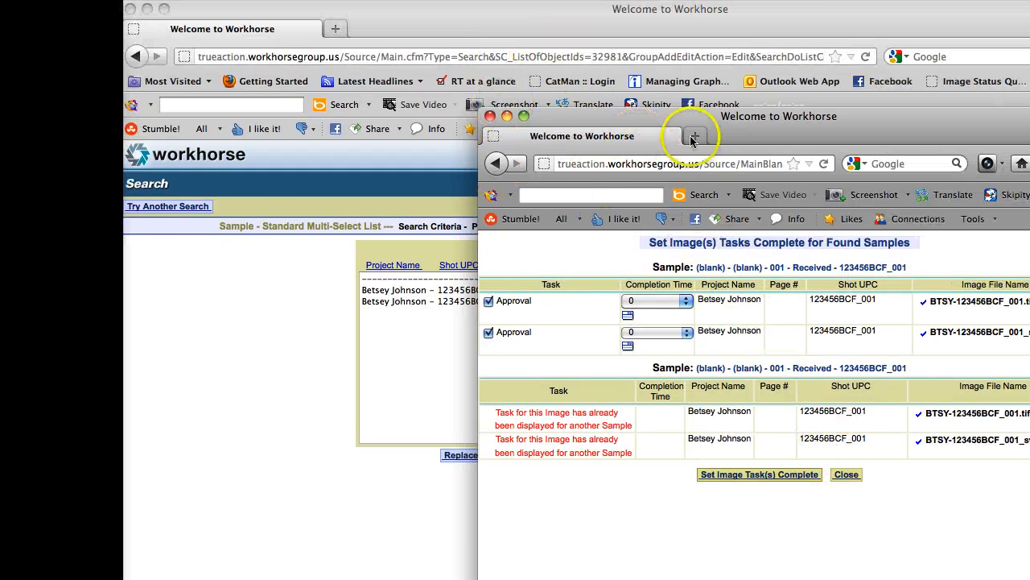
drag(749, 129, 663, 137)
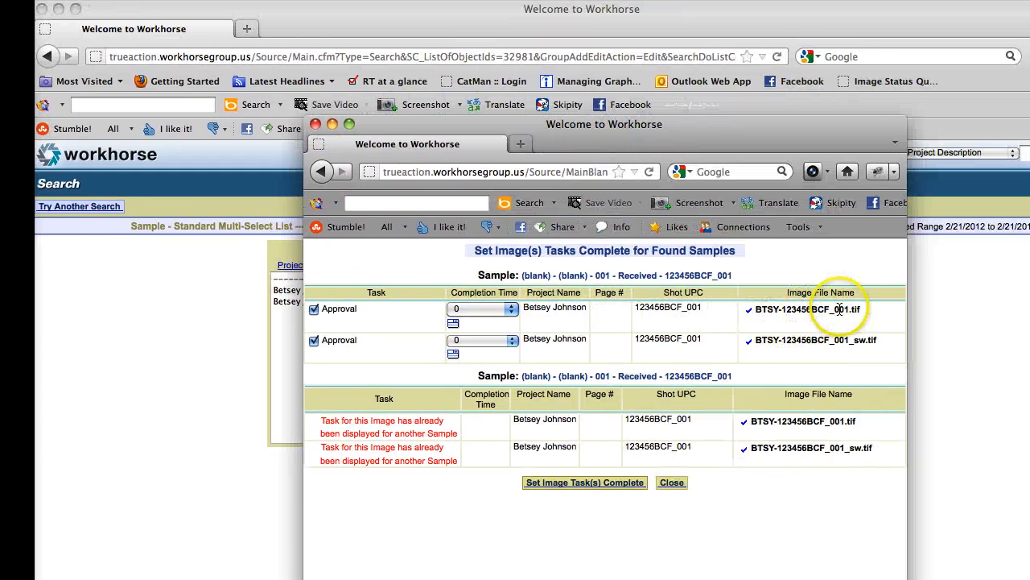
drag(748, 316, 629, 294)
key(super+c)
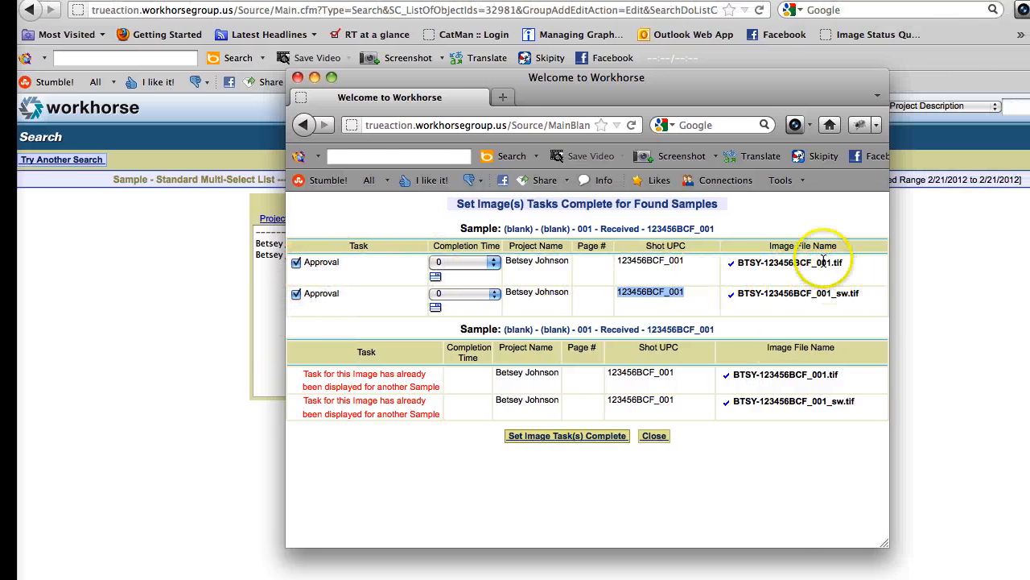
drag(828, 298, 841, 295)
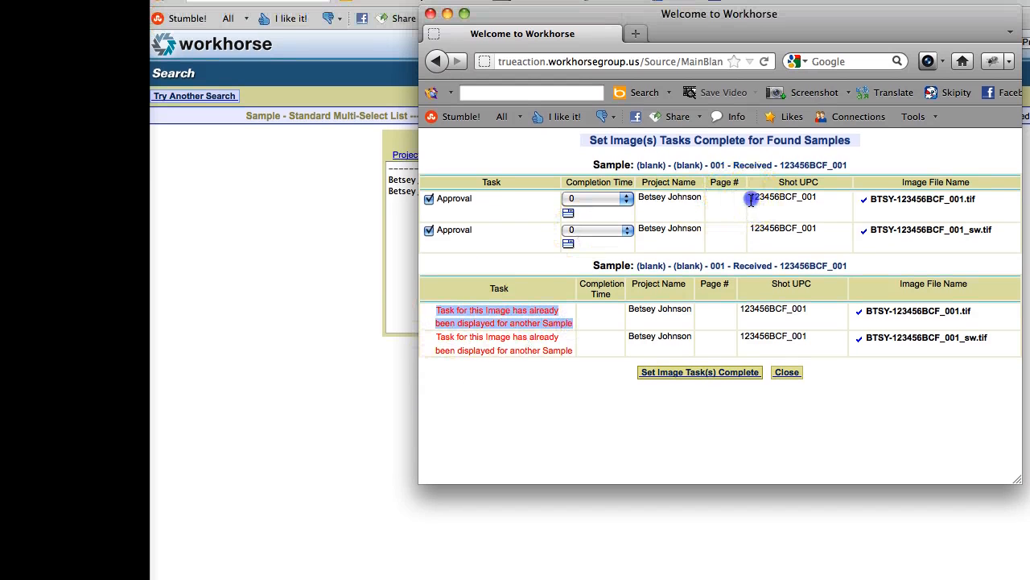
drag(751, 200, 825, 202)
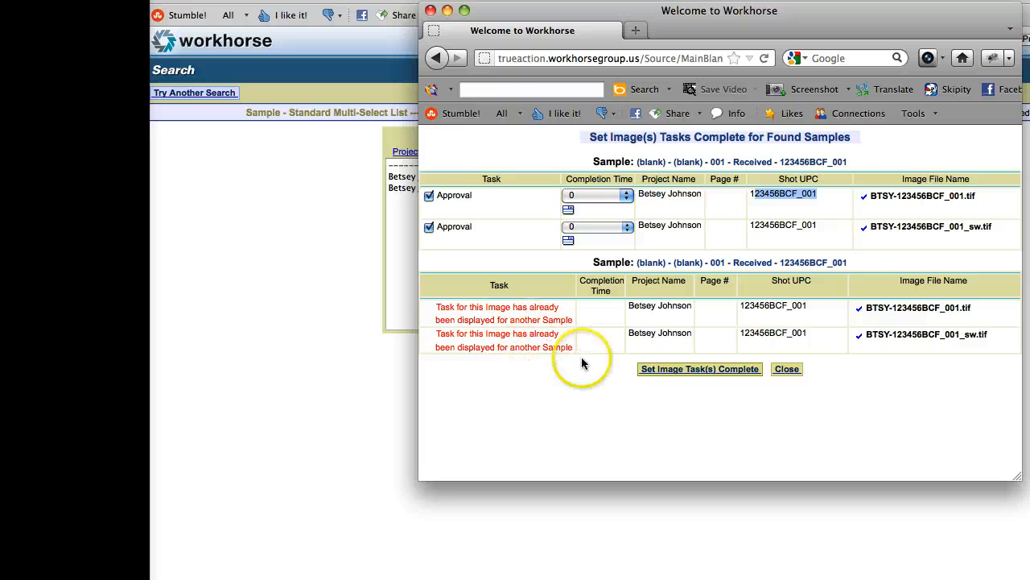
click(705, 376)
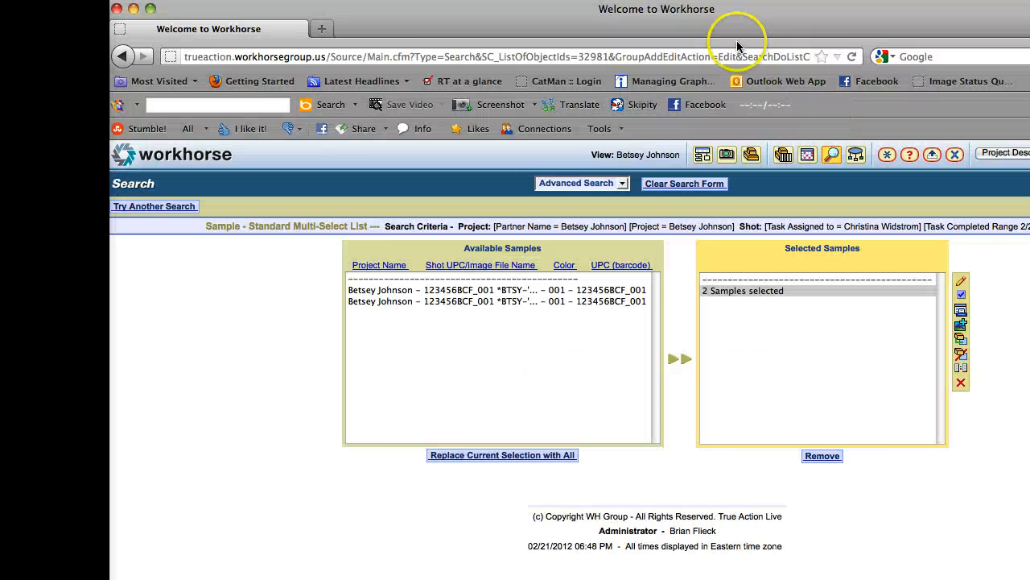
Verify in Finder that 2push holds 123456BCF_001.tif and 123456BCF_001_sw.tif, then restore Workhorse
click(173, 9)
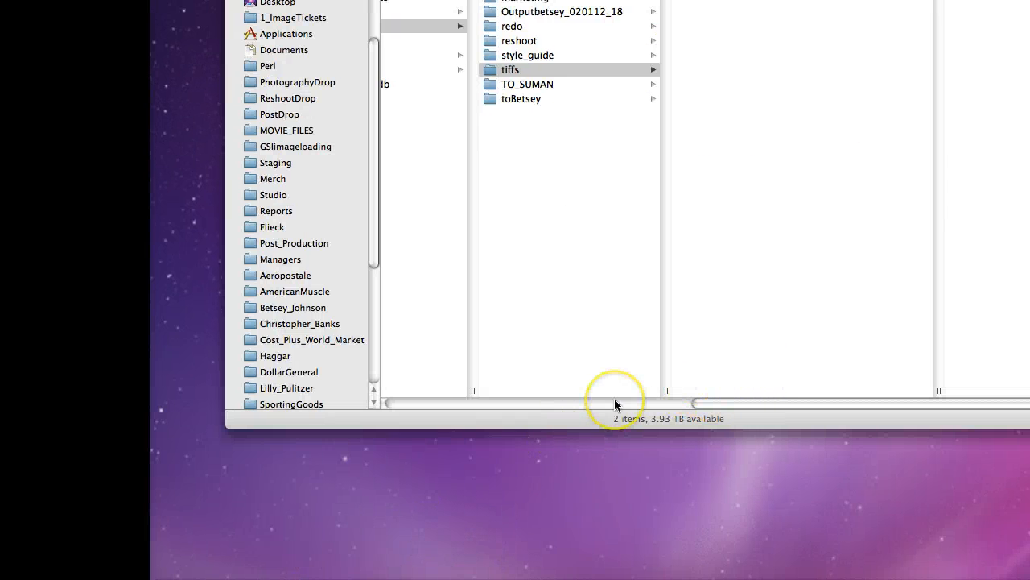
click(571, 69)
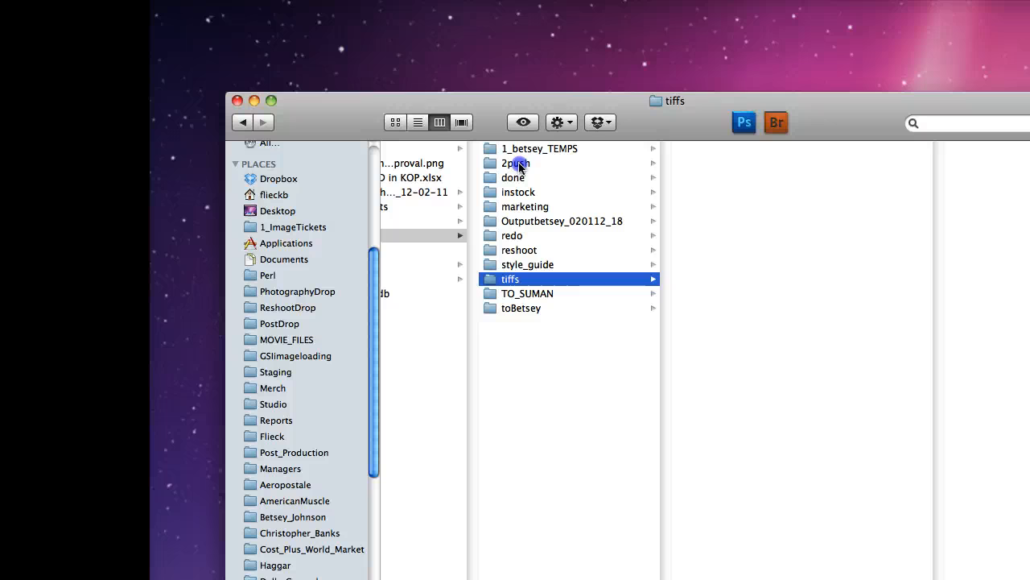
click(519, 165)
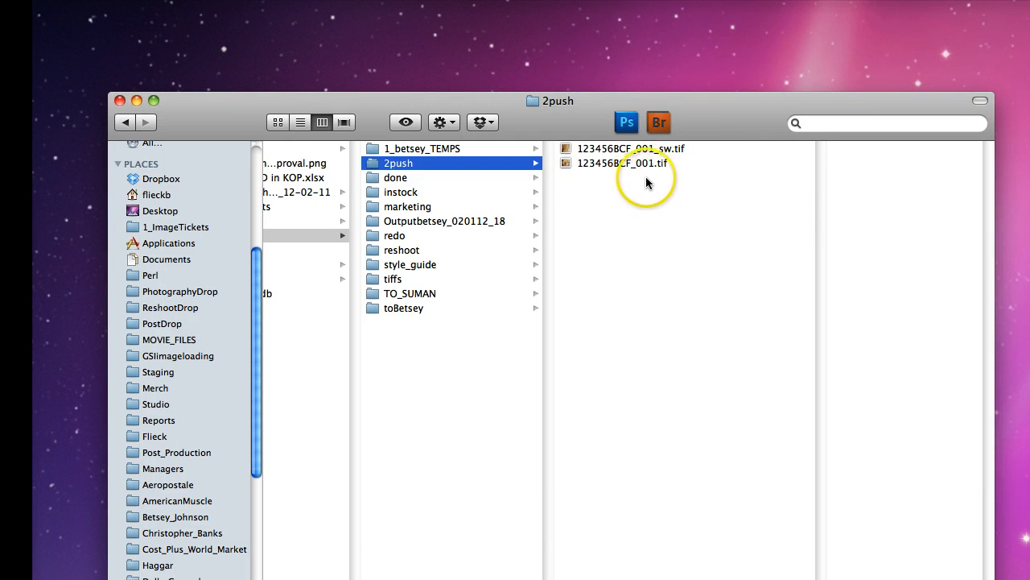
click(649, 164)
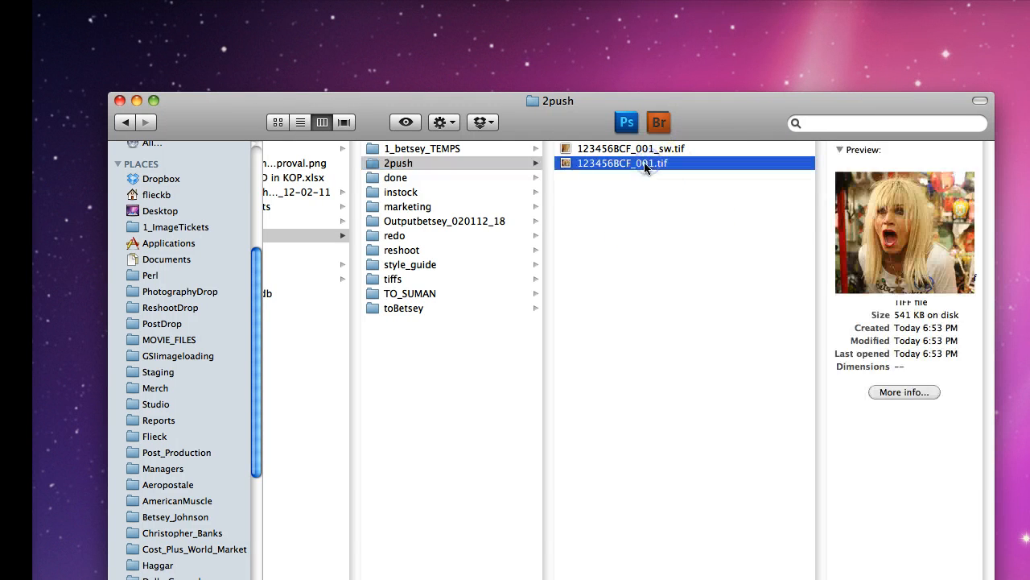
click(654, 165)
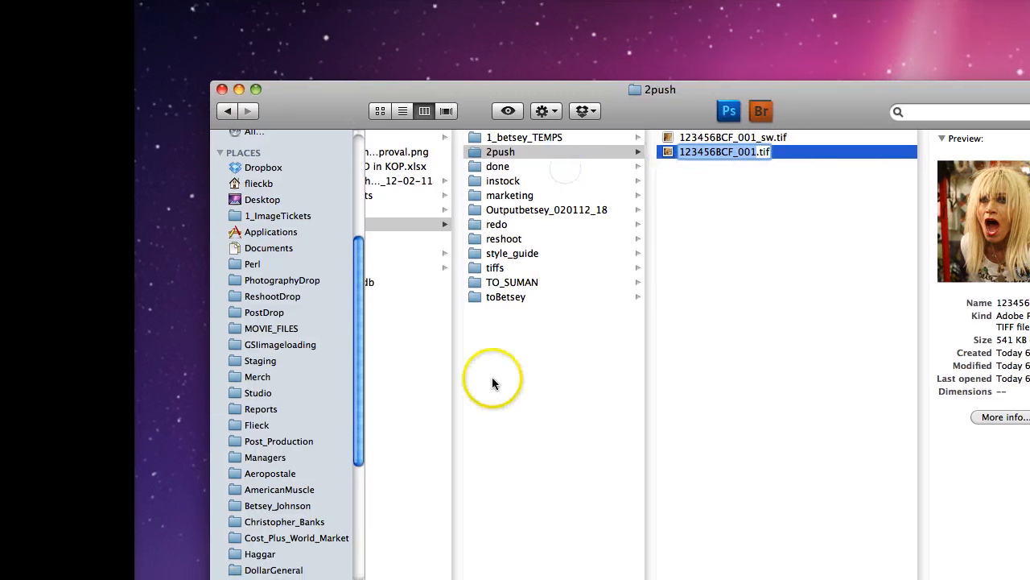
key(super+Tab)
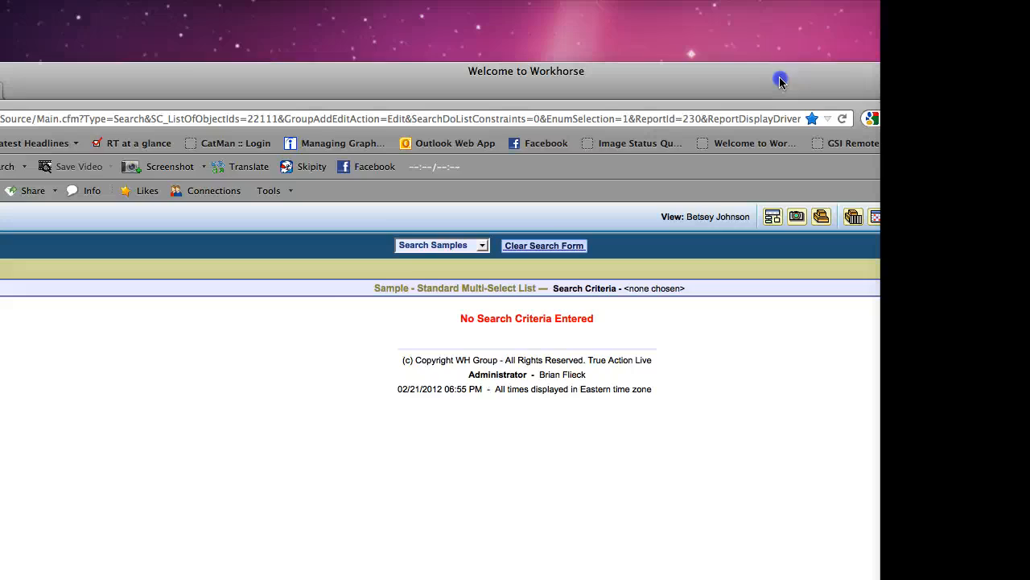
drag(782, 81, 784, 19)
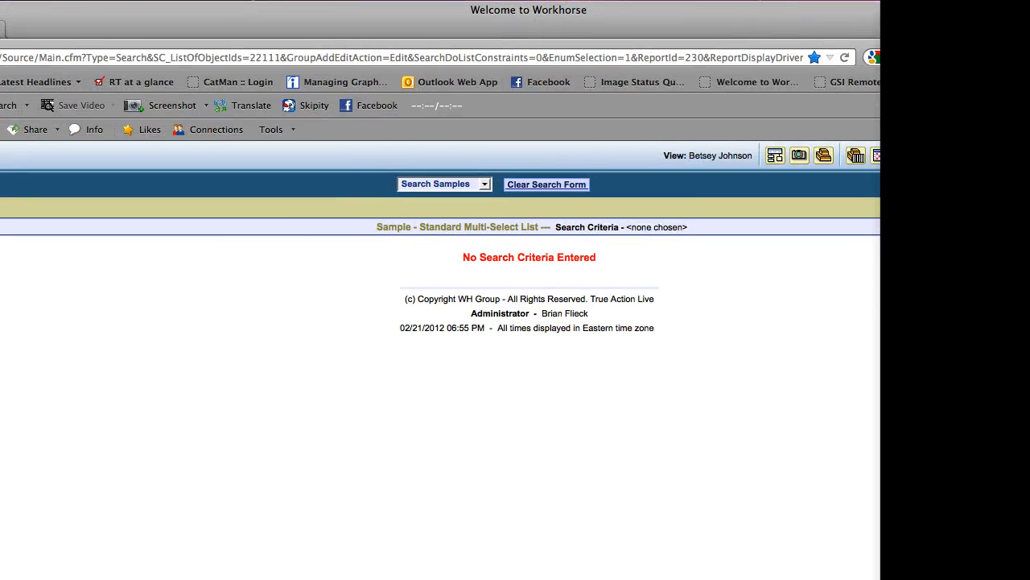
Run a Search Images query with Shot UPC 123456BCF_001 pasted in
drag(1029, 576, 879, 577)
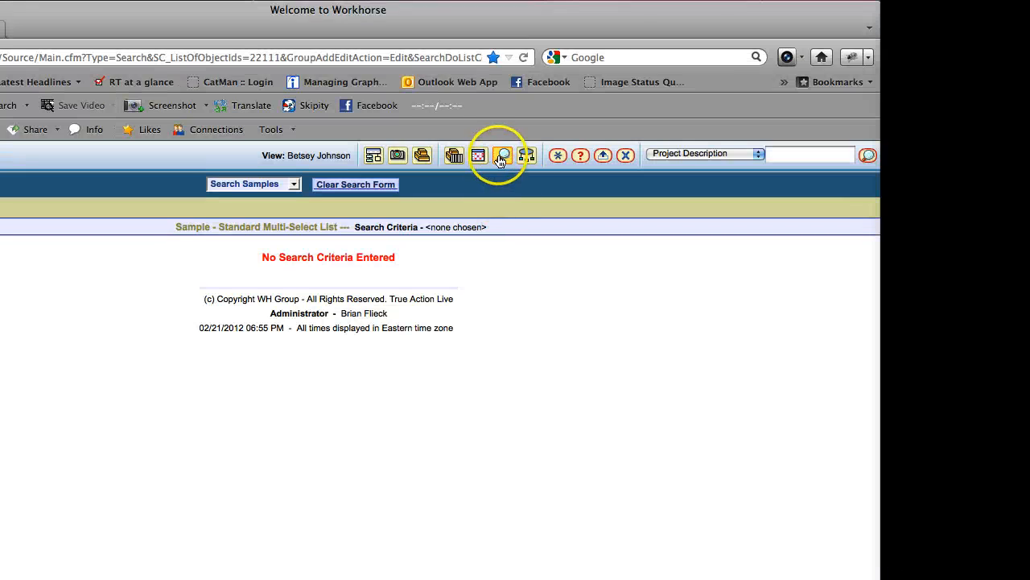
click(503, 156)
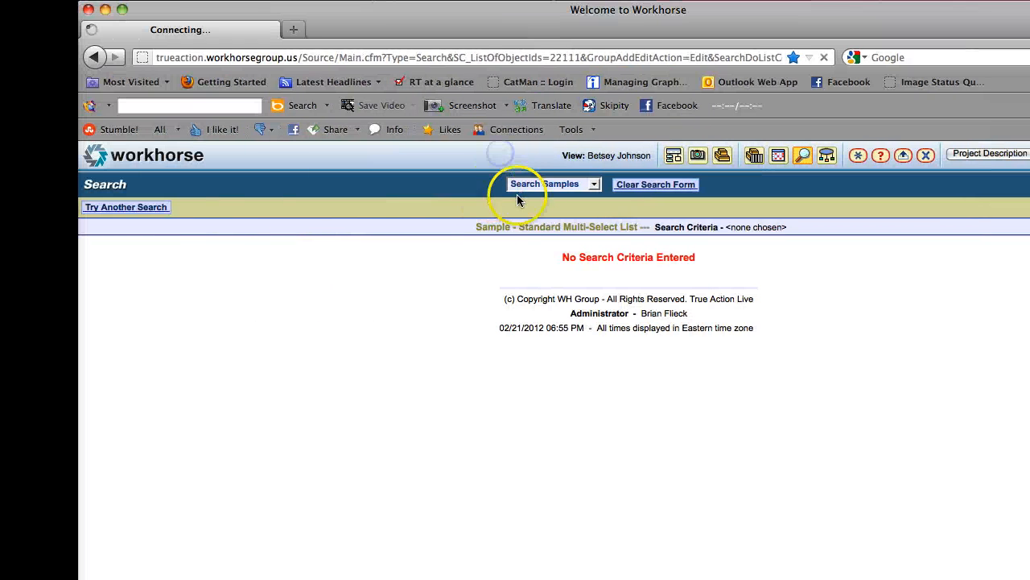
click(564, 185)
click(568, 209)
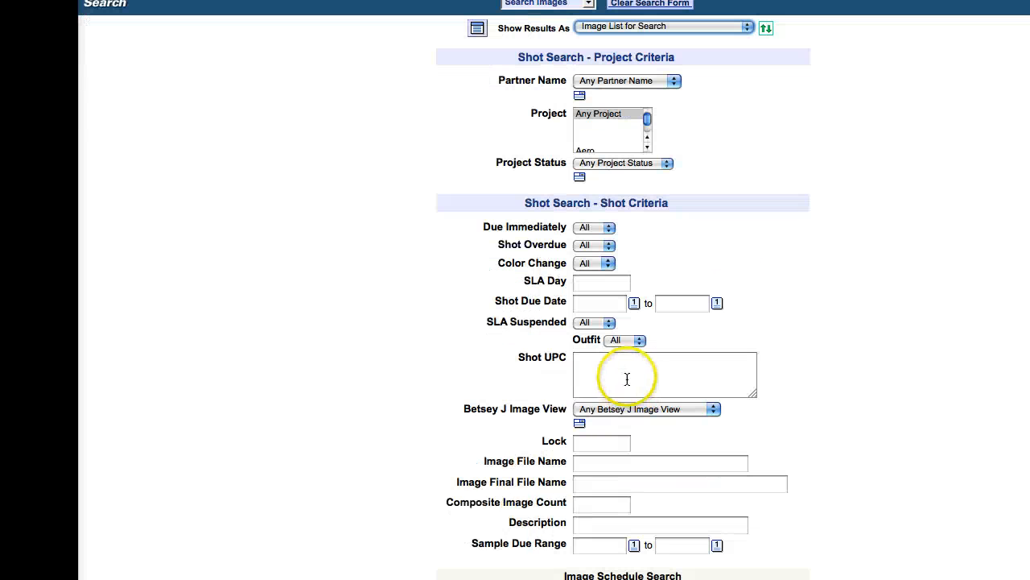
click(627, 378)
key(super+v)
drag(866, 242, 867, 503)
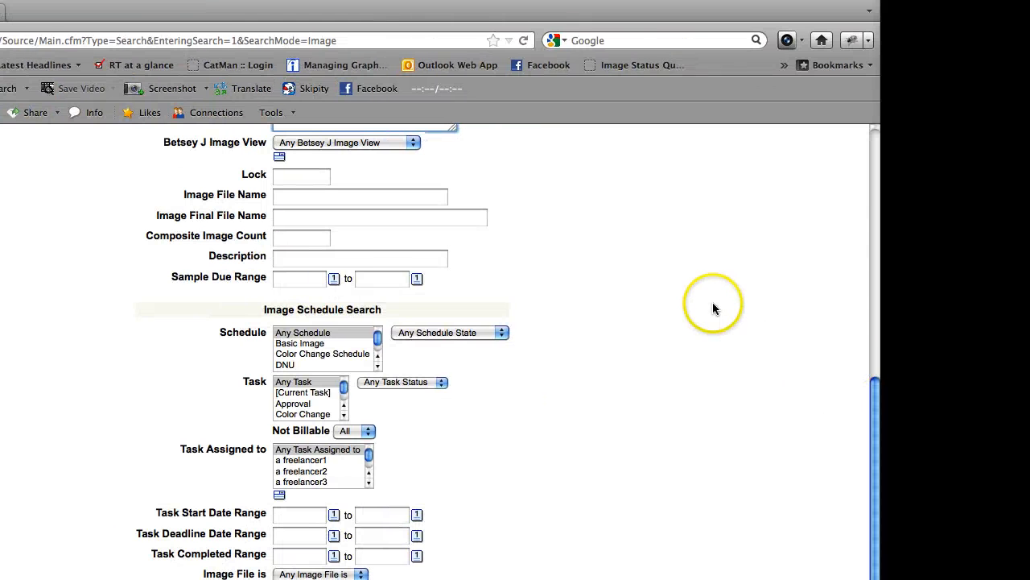
drag(868, 385, 861, 153)
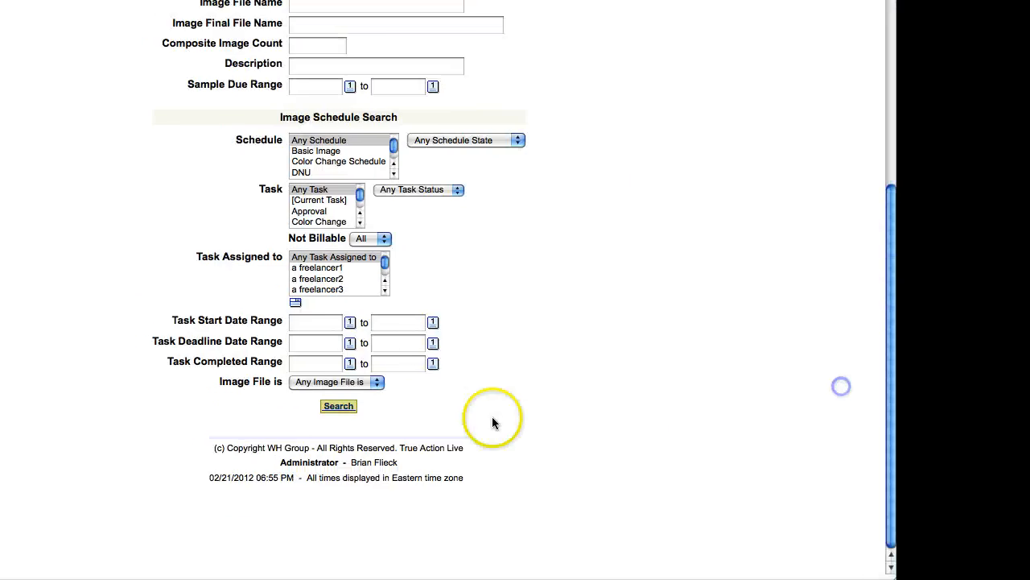
click(485, 408)
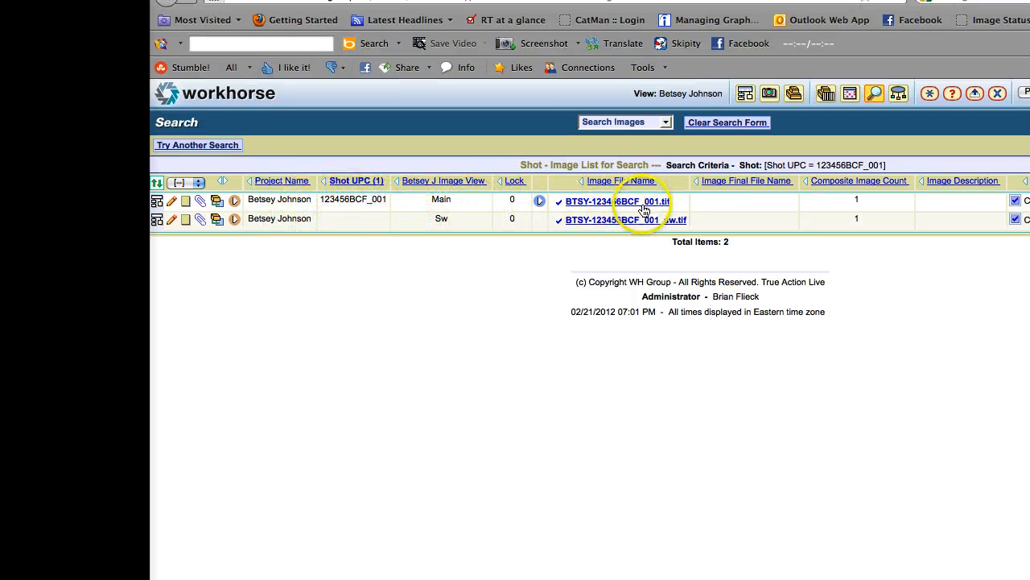
Open the task schedule for BTSY-123456BCF_001.tif from its row's Shot Popup menu
drag(663, 575, 812, 575)
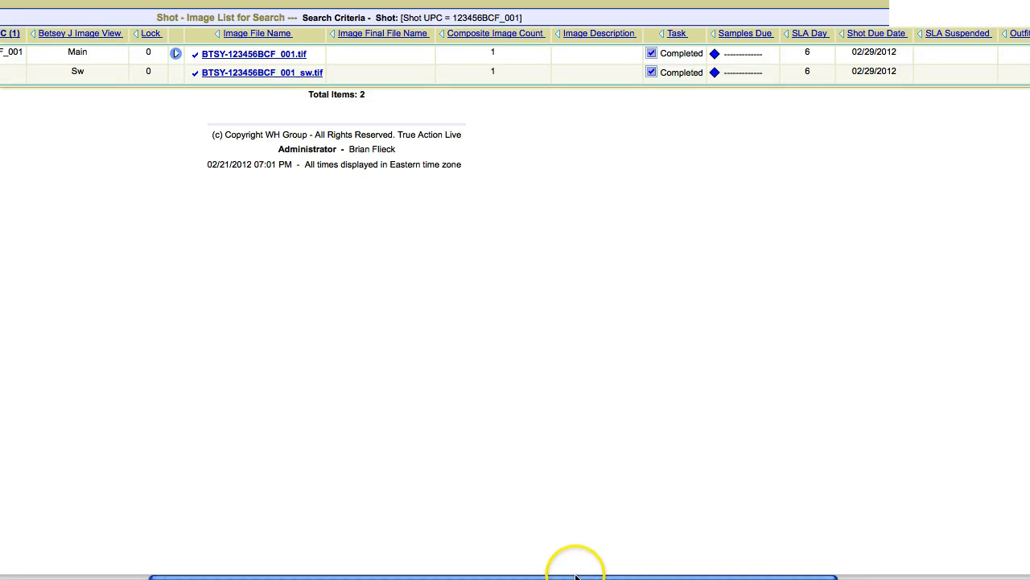
drag(605, 576, 272, 568)
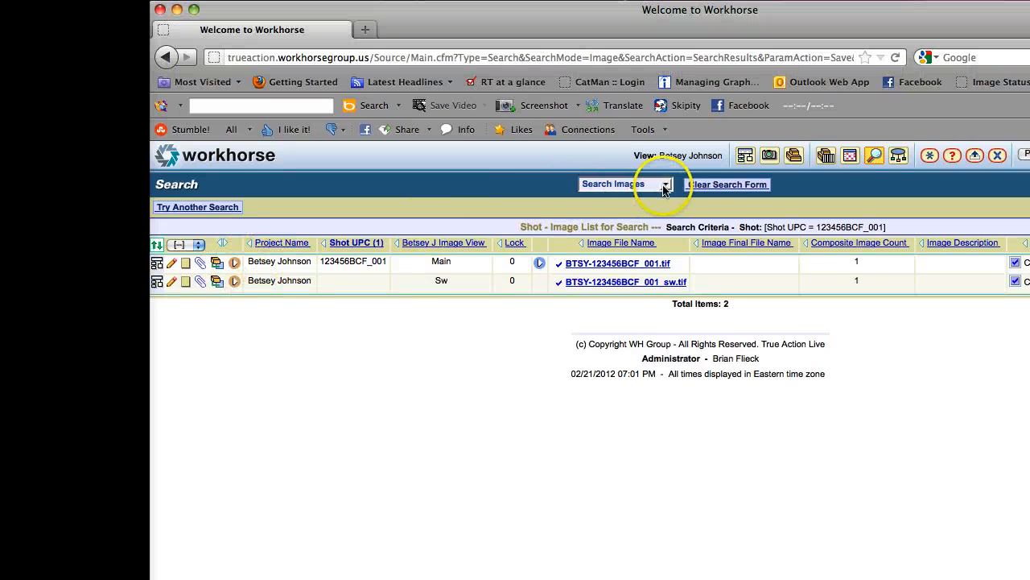
click(234, 265)
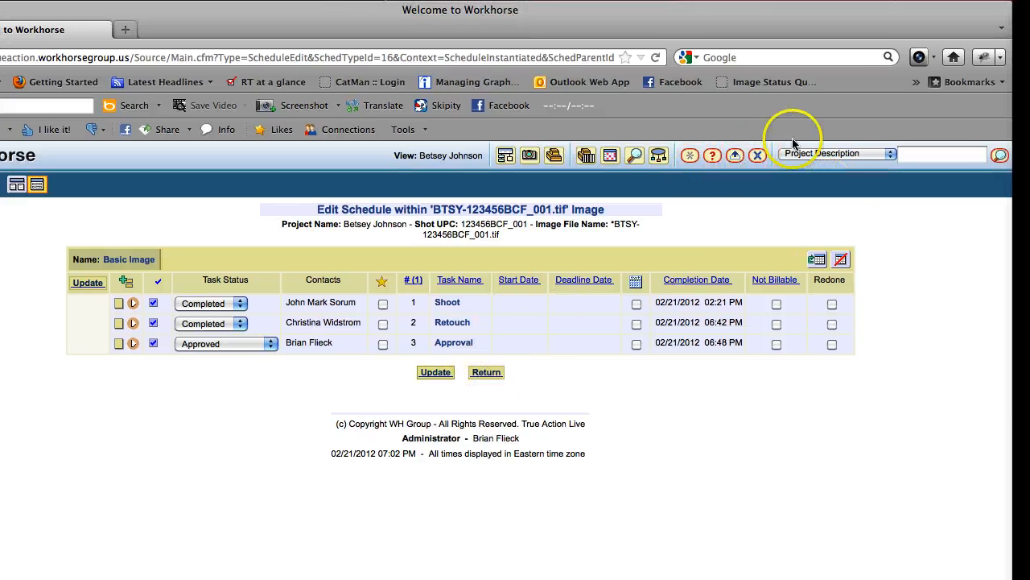
click(635, 157)
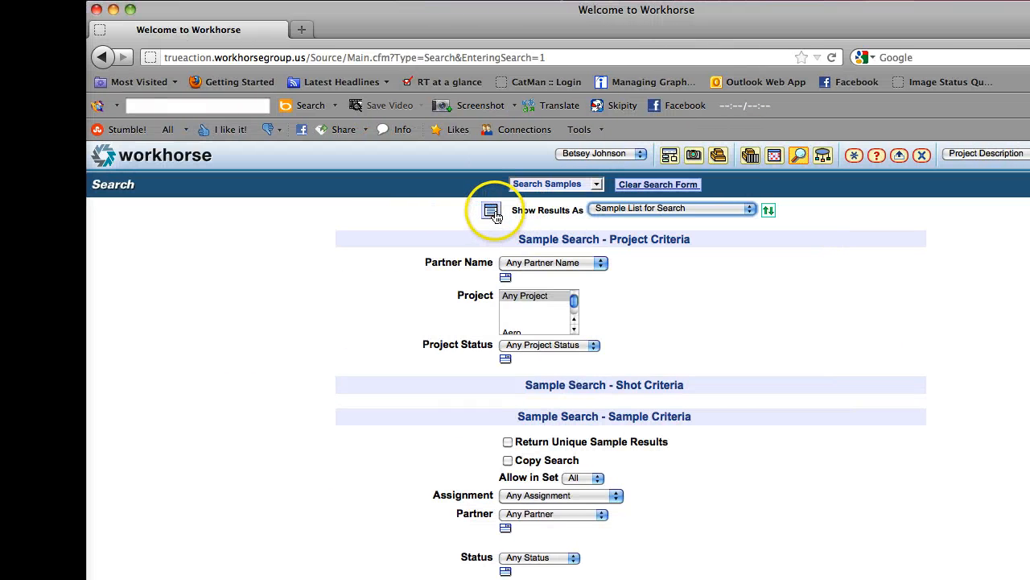
Add a report template named 'BTSY sample report' with Csv as the default format
click(492, 210)
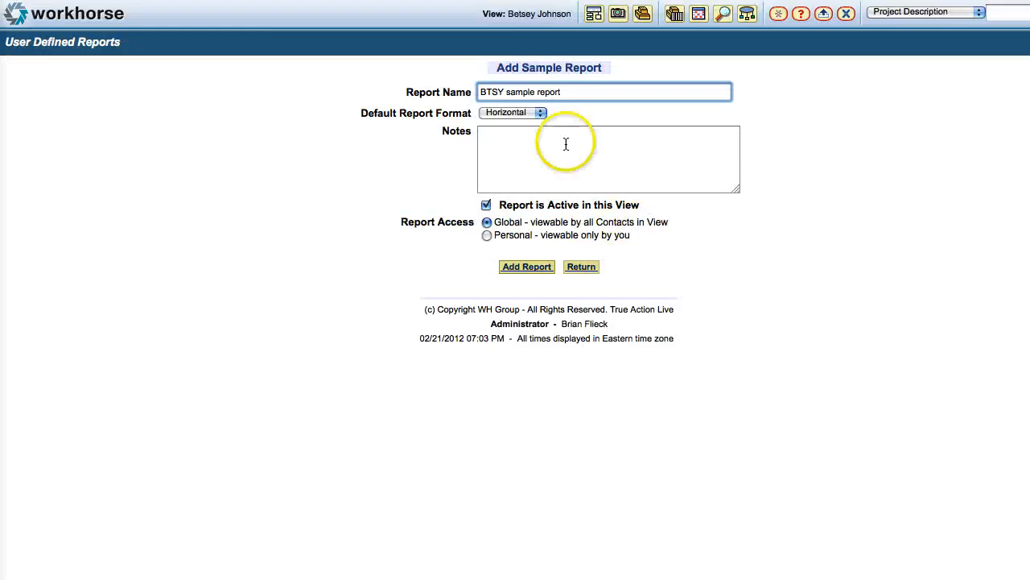
click(612, 255)
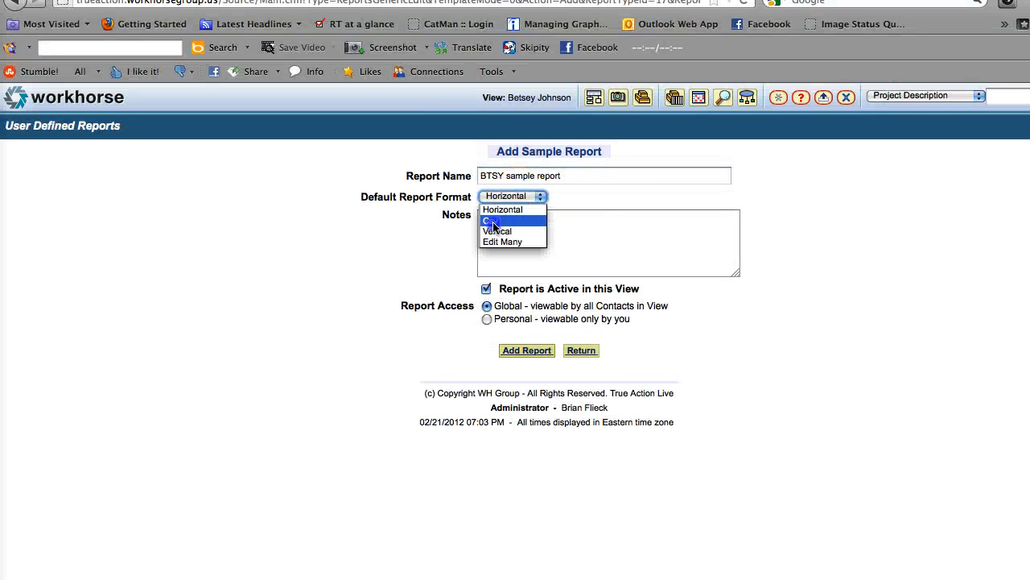
click(493, 225)
click(547, 237)
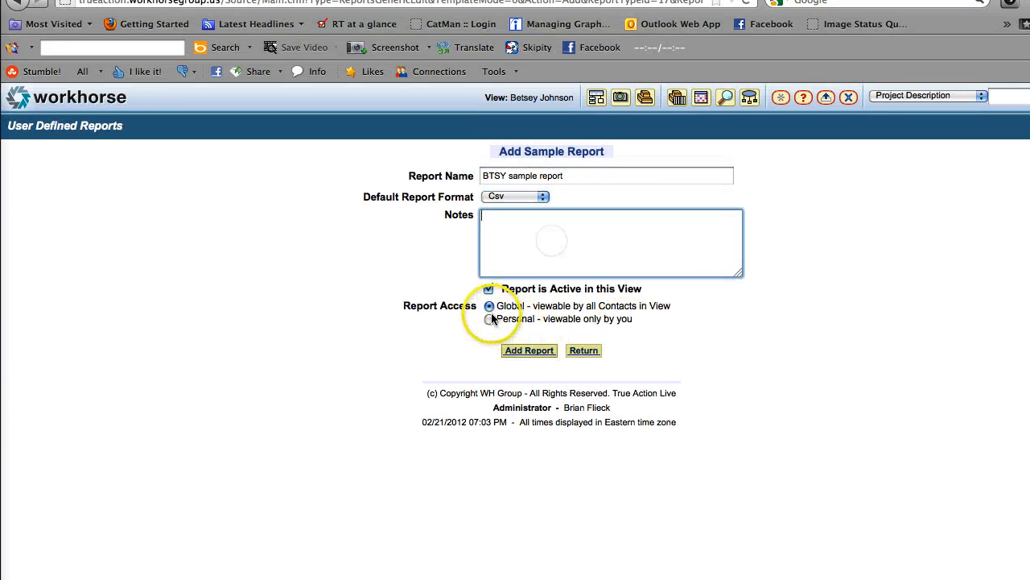
click(534, 352)
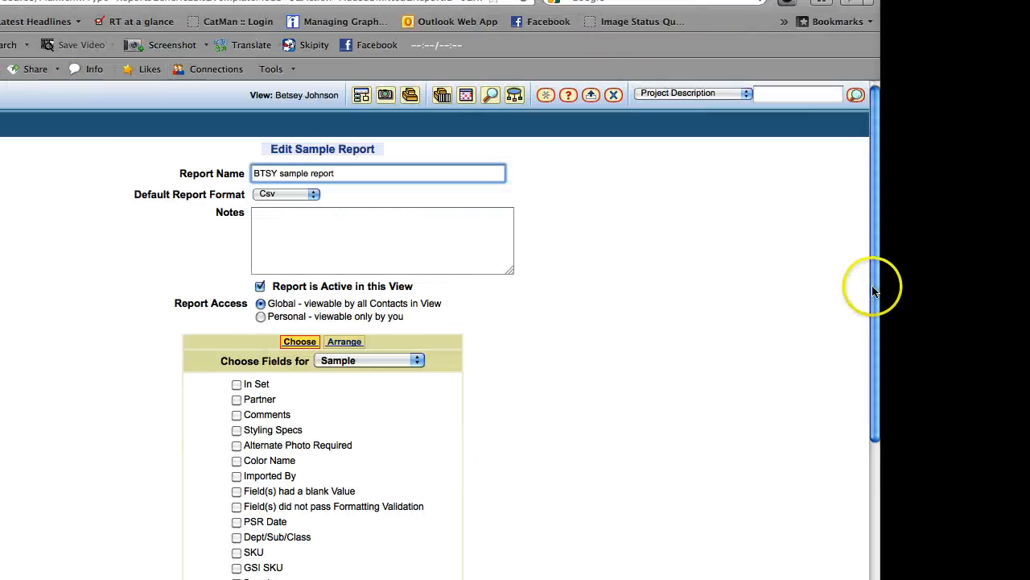
Switch the report's field chooser to the Shot fields
scroll(875, 289, down, 5)
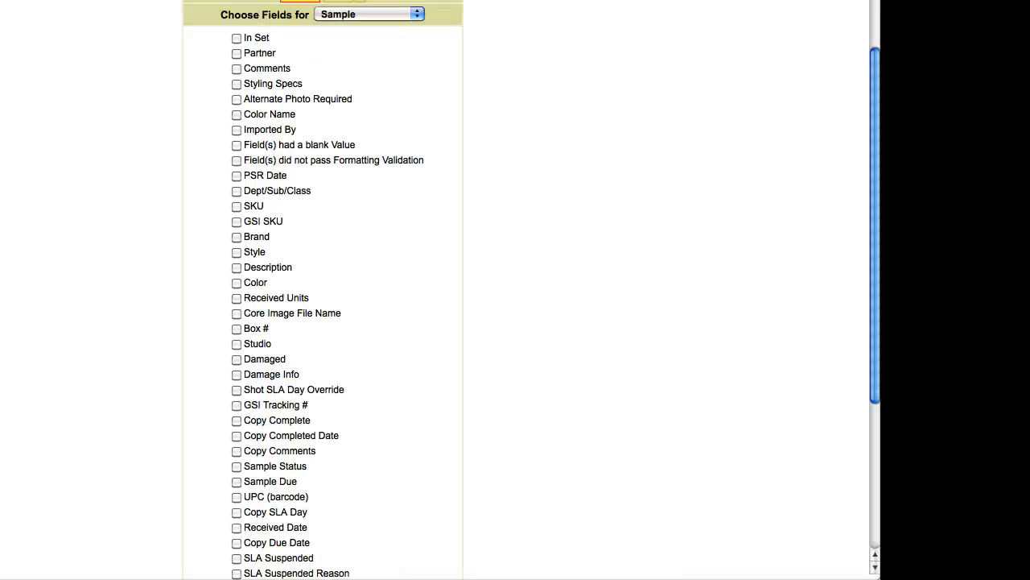
drag(877, 306, 737, 137)
click(500, 267)
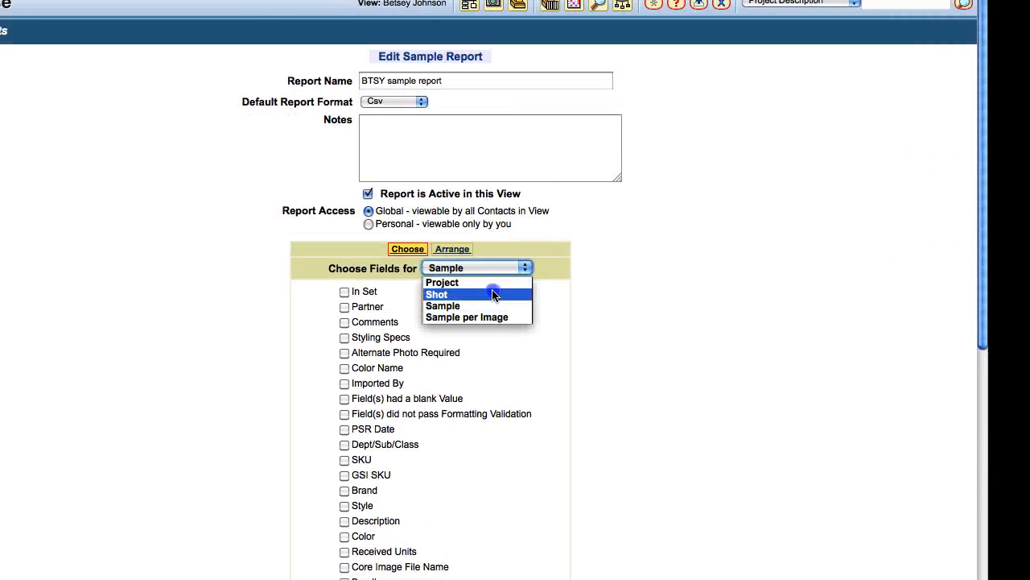
click(494, 295)
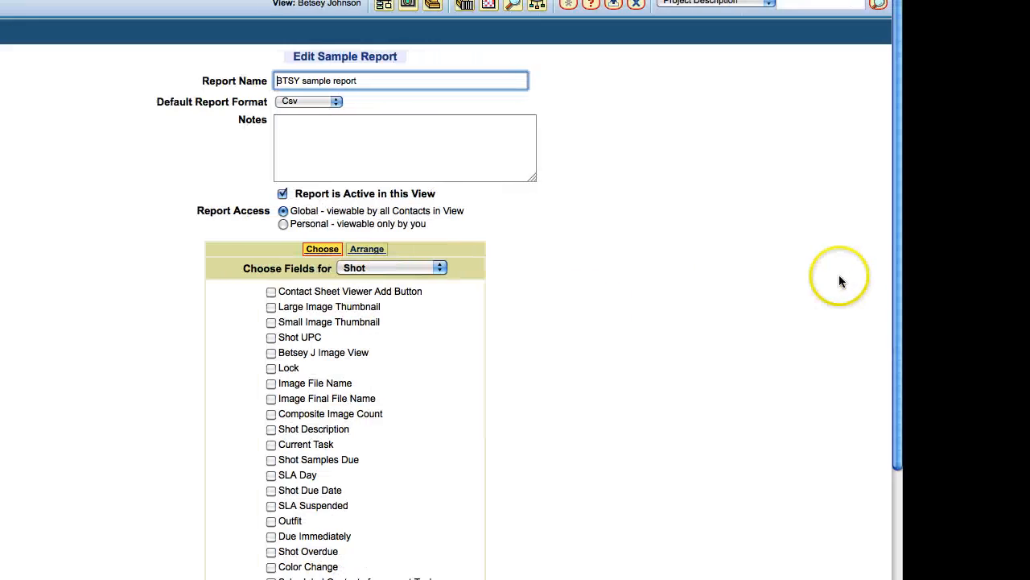
scroll(704, 391, down, 5)
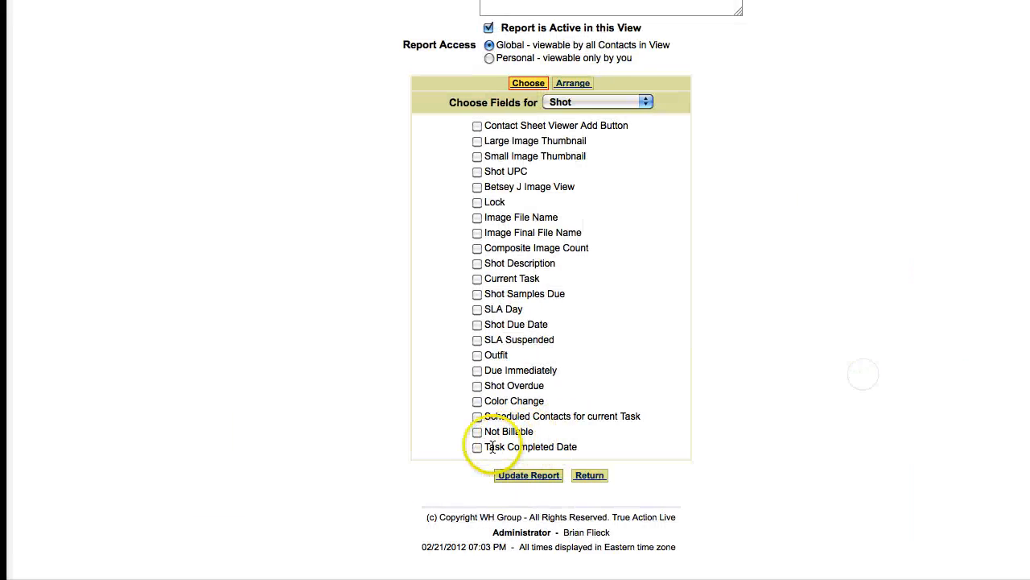
click(494, 447)
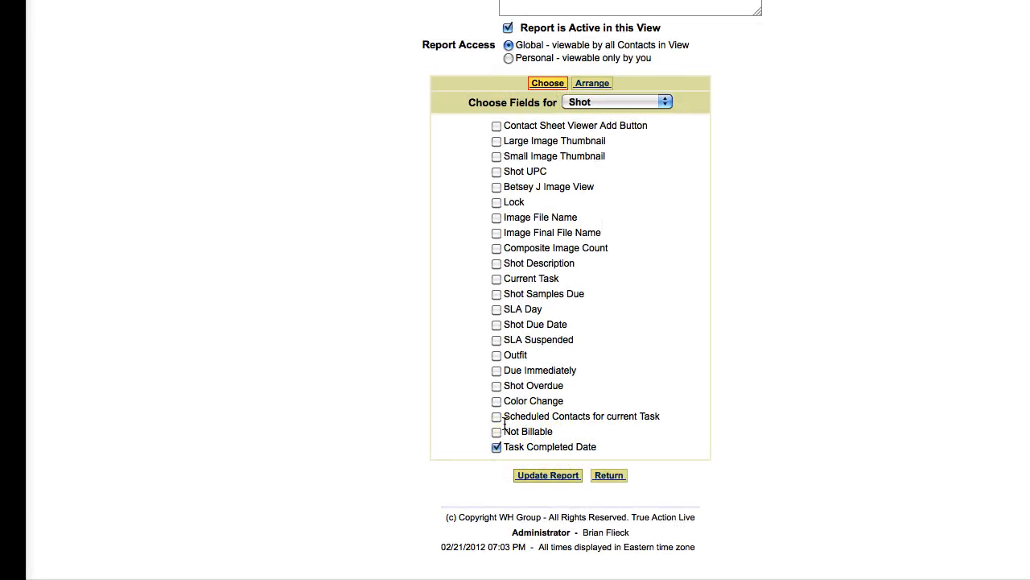
click(496, 416)
click(497, 432)
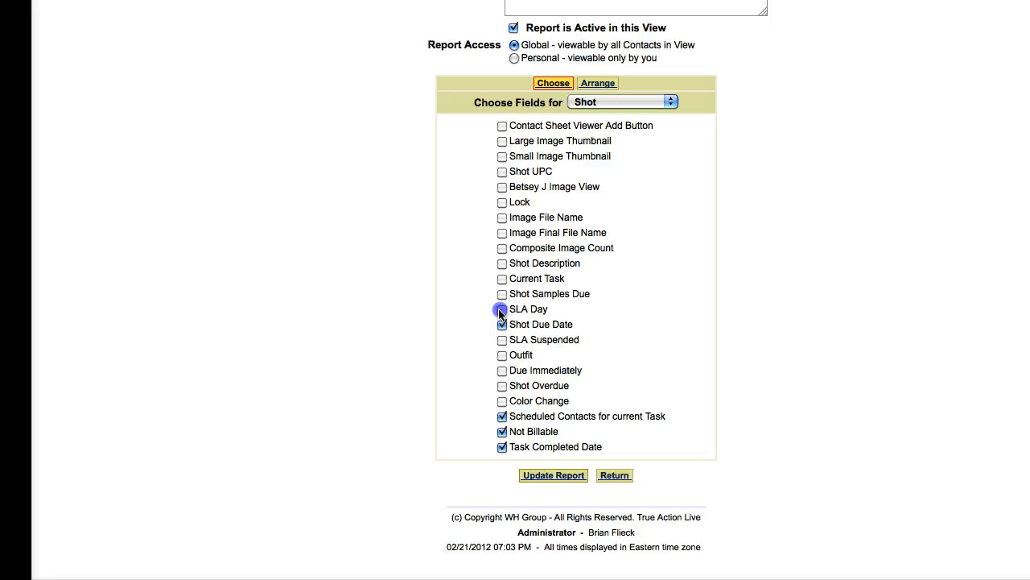
click(501, 216)
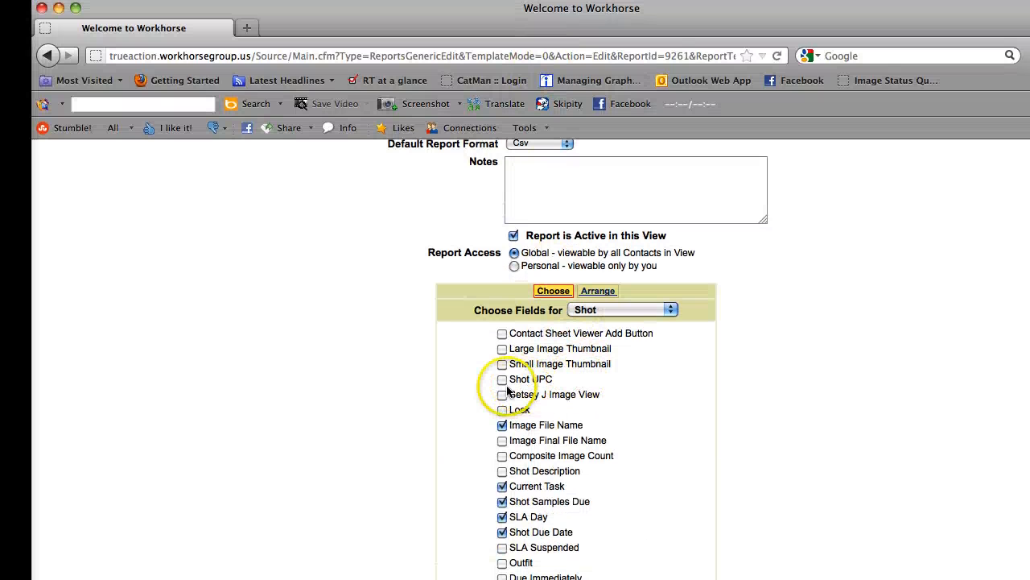
click(502, 396)
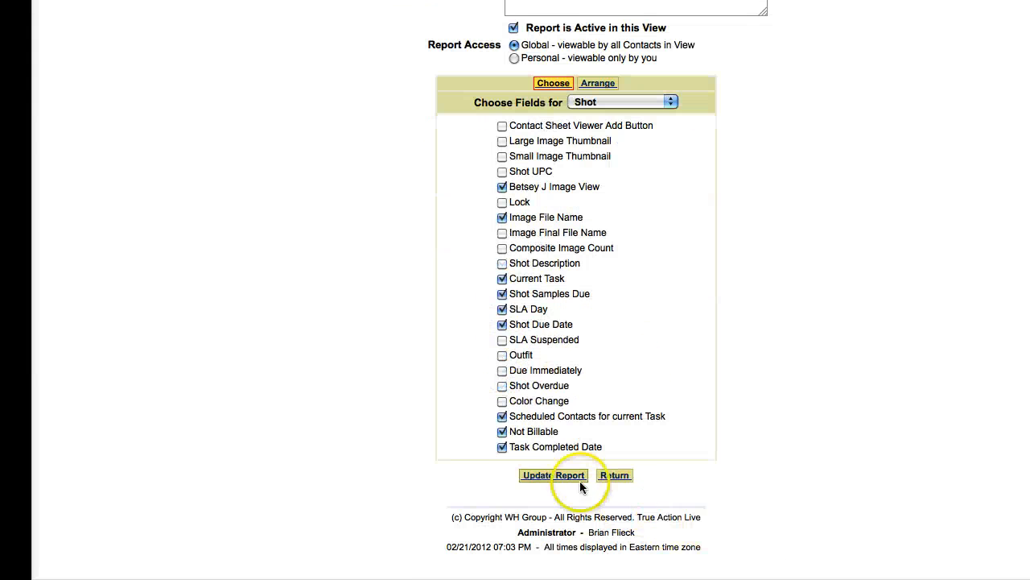
click(556, 475)
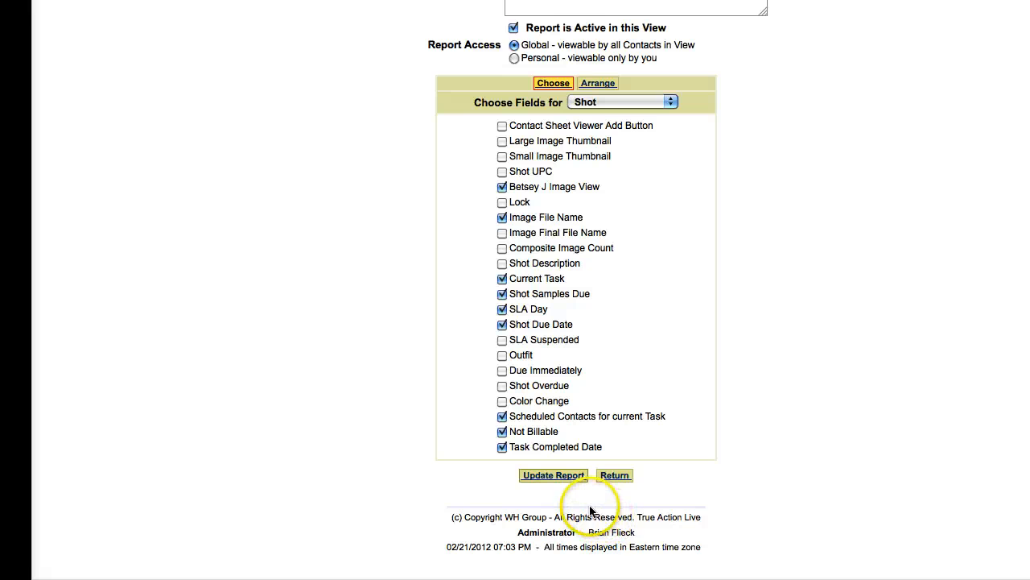
click(555, 475)
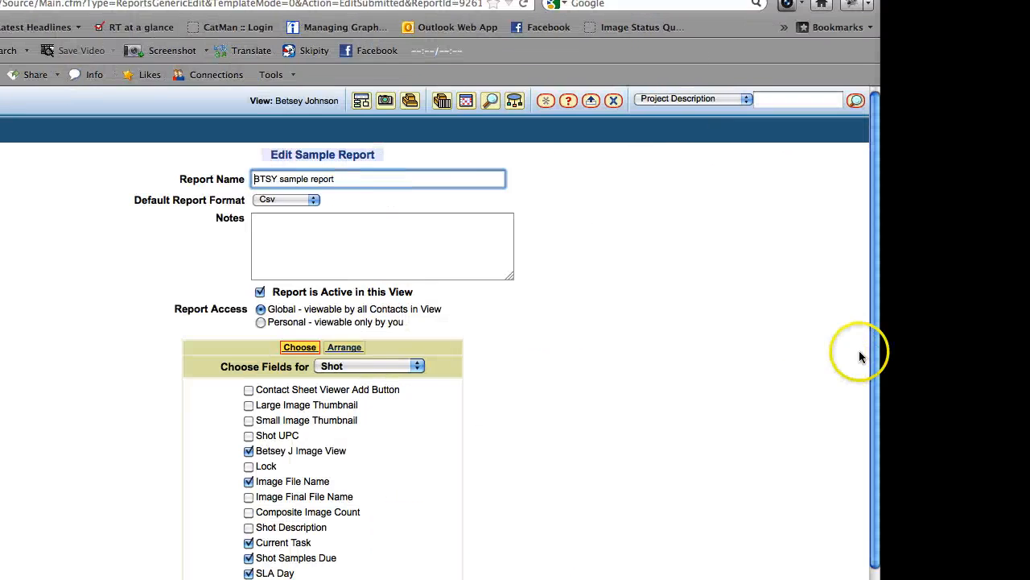
Set the search to Search Samples with results shown as BTSY sample report (Csv)
drag(876, 388, 877, 527)
click(493, 405)
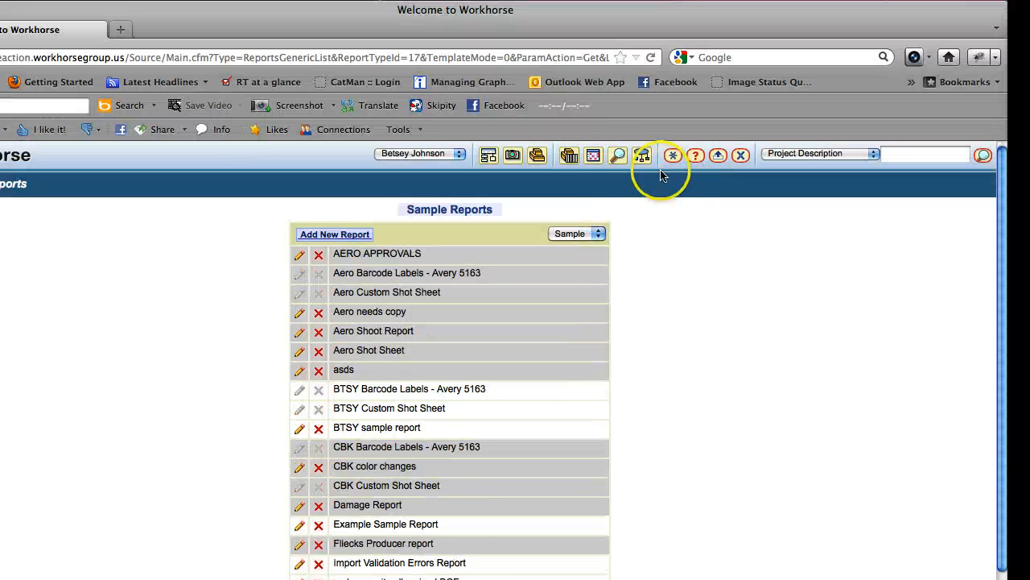
click(619, 159)
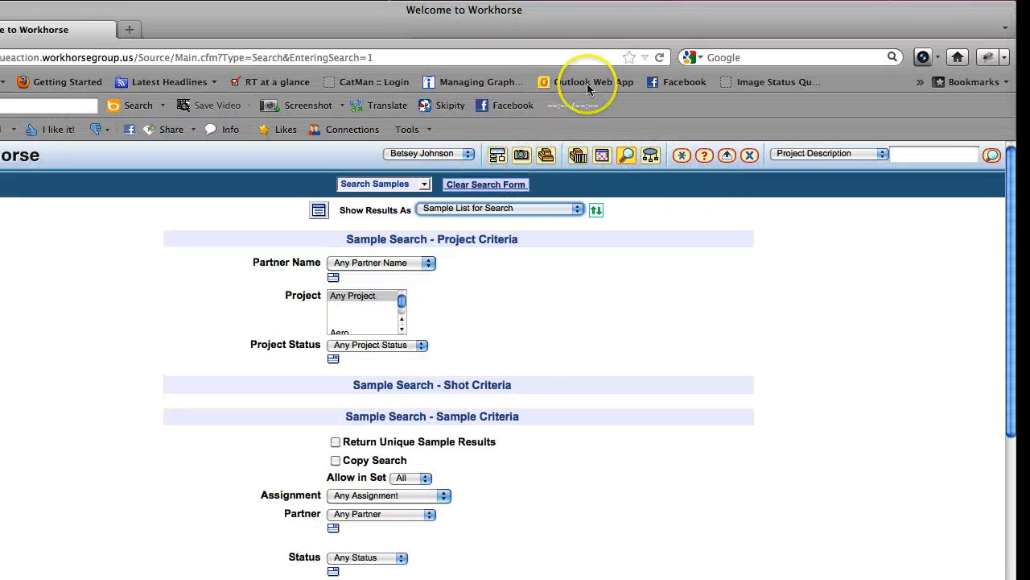
click(413, 186)
click(481, 218)
click(513, 187)
click(499, 208)
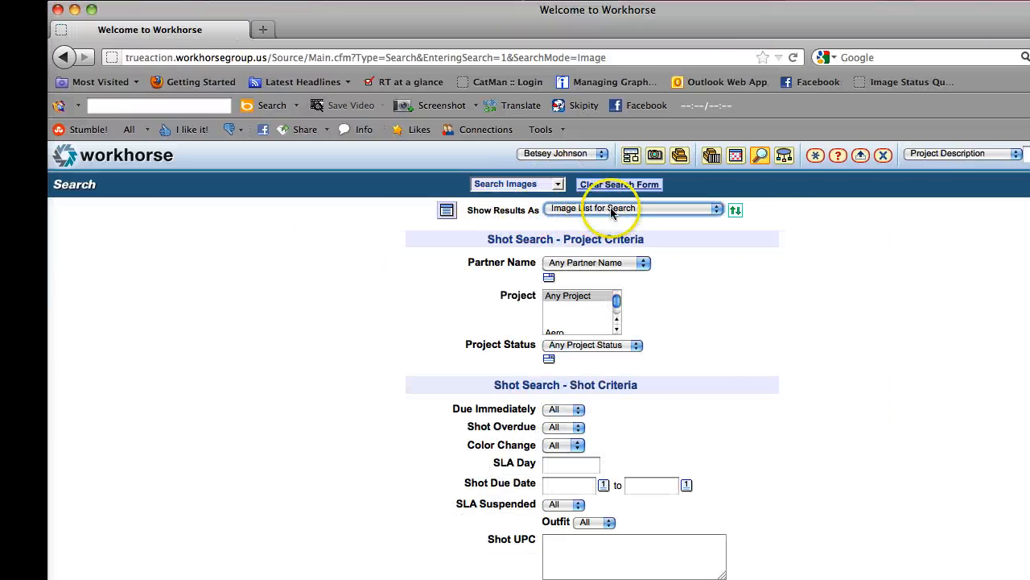
click(653, 209)
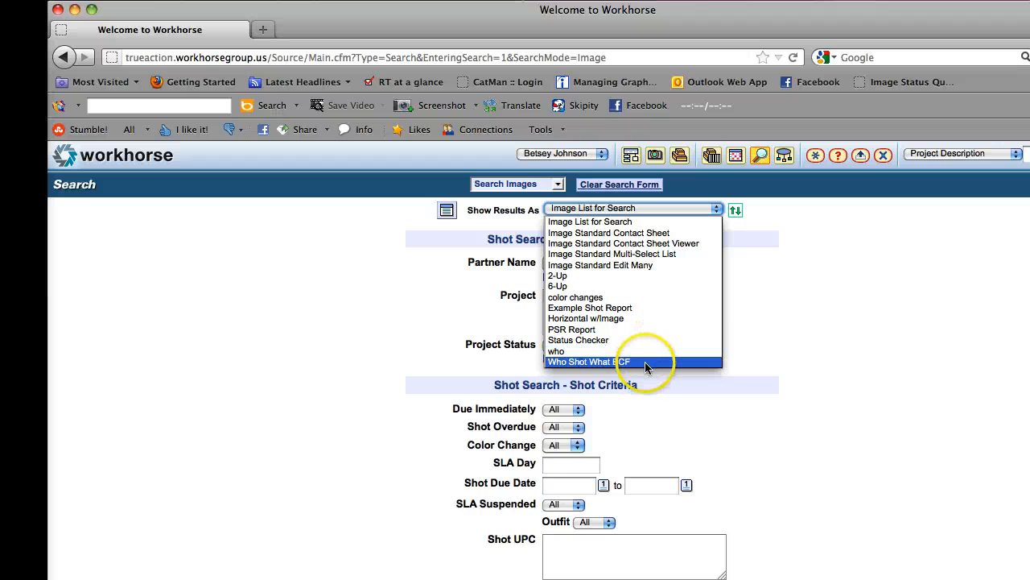
click(554, 185)
click(546, 219)
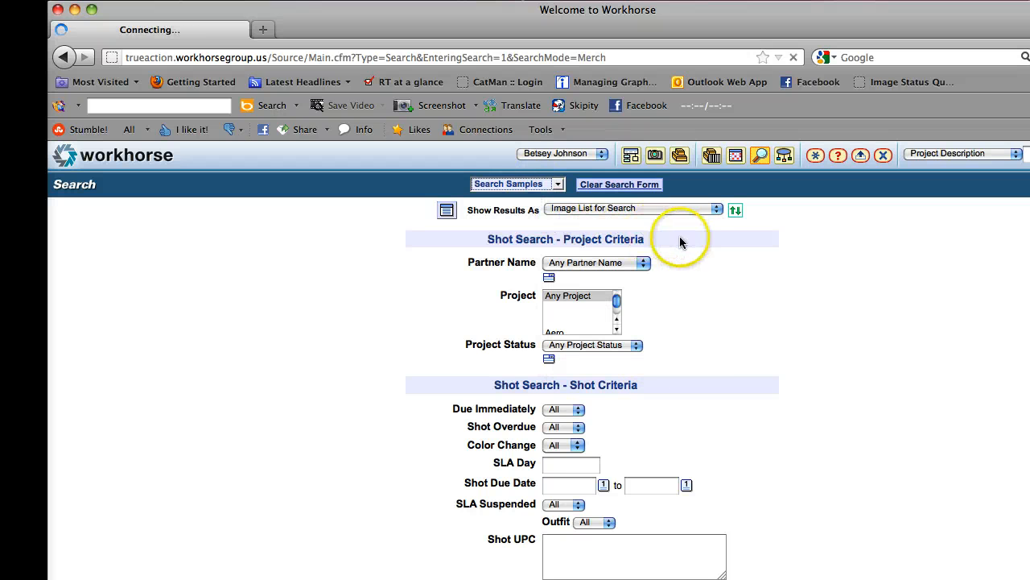
click(699, 210)
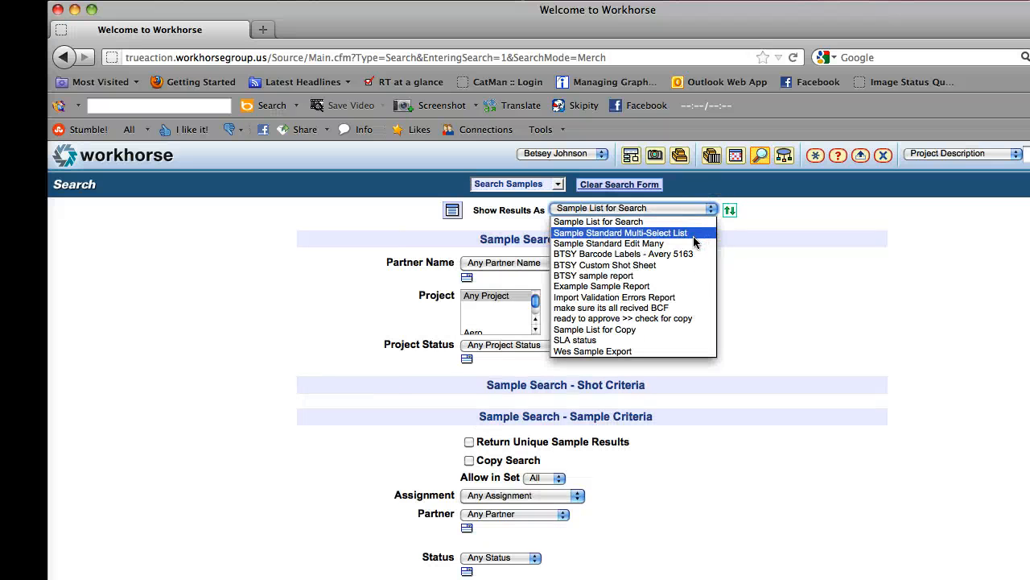
click(664, 277)
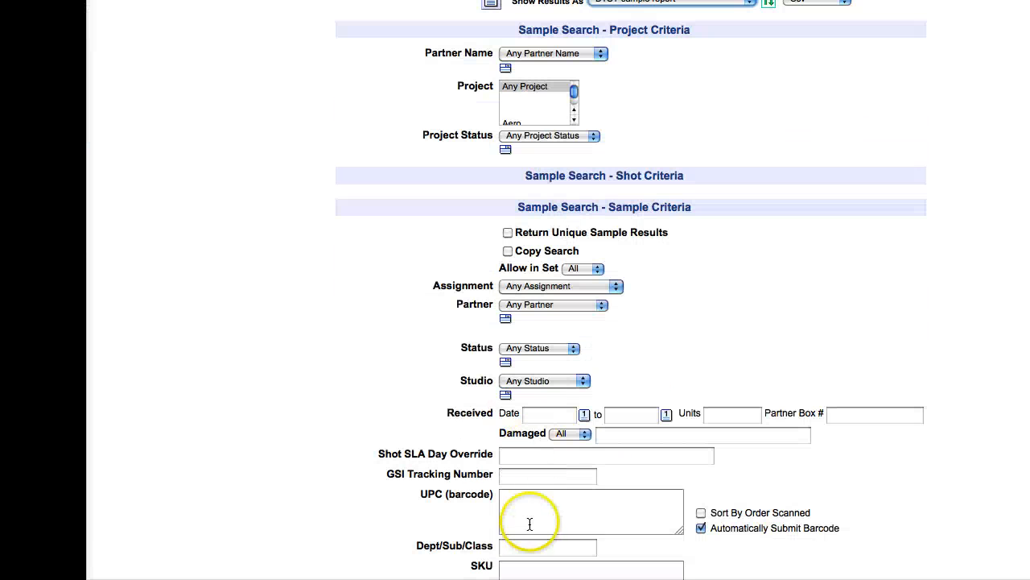
Paste the barcode into the UPC (barcode) field and submit it
click(545, 507)
text(BP120)
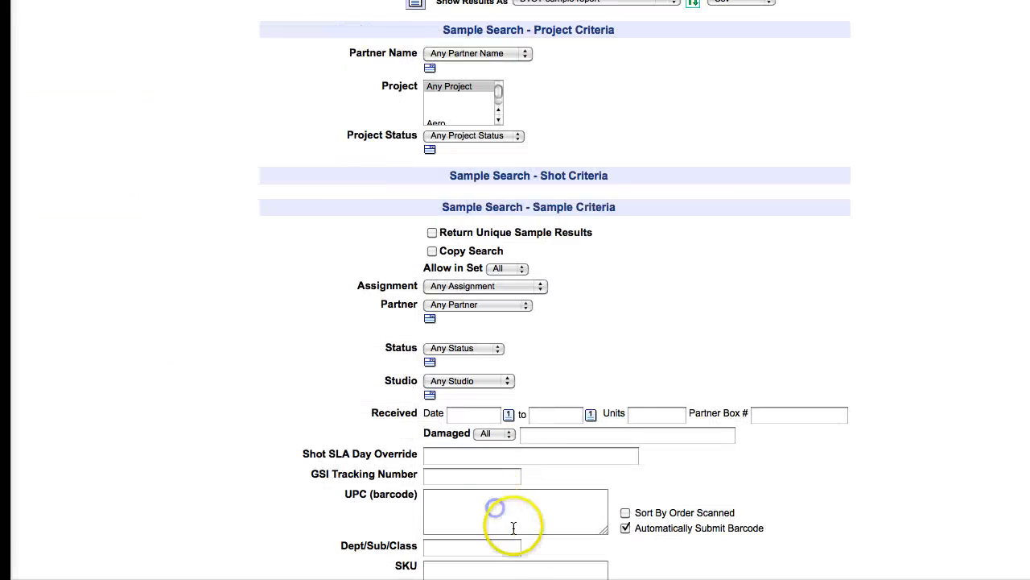
click(513, 527)
text(BTSY-123456BCF_001)
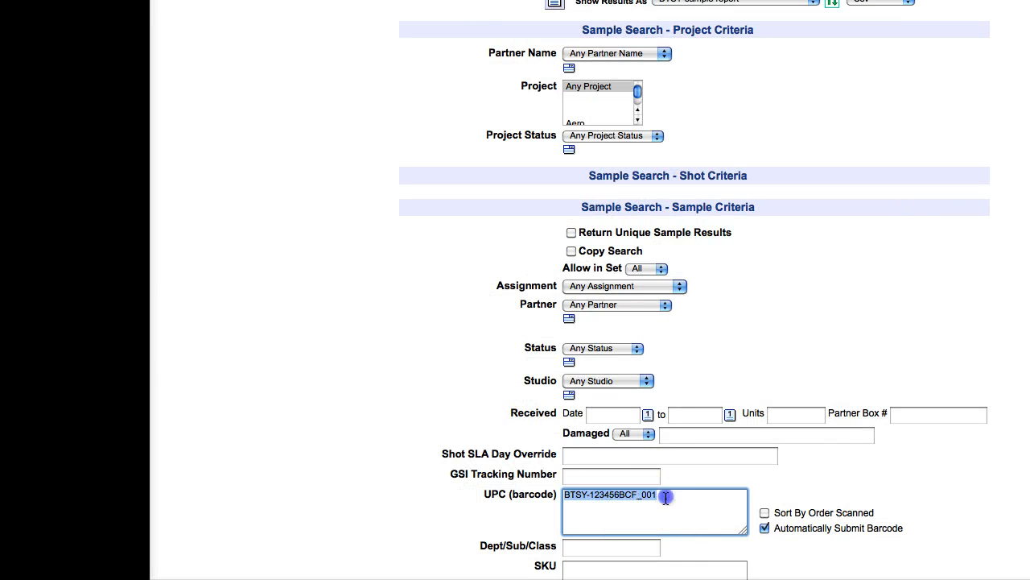
key(Return)
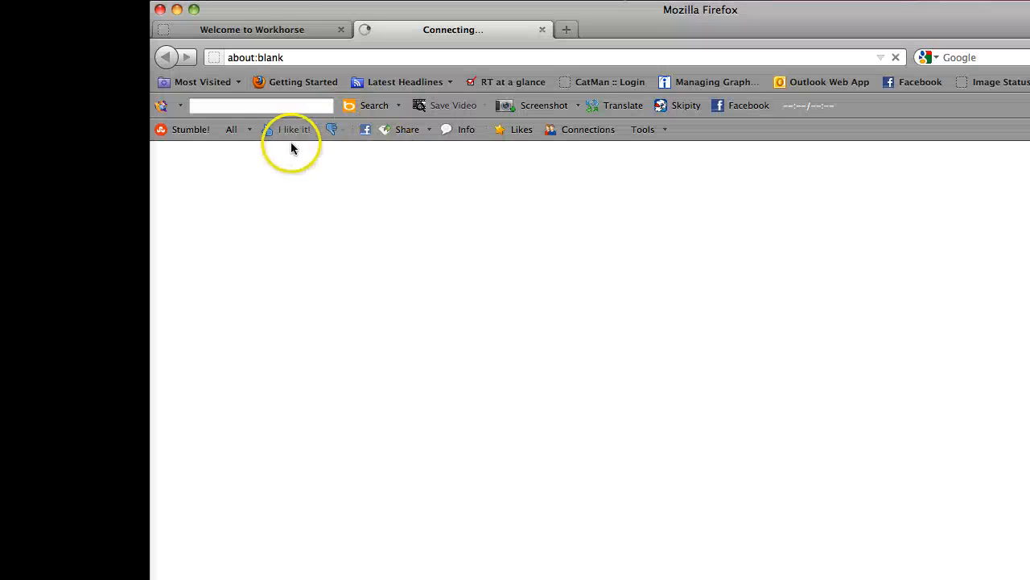
click(287, 29)
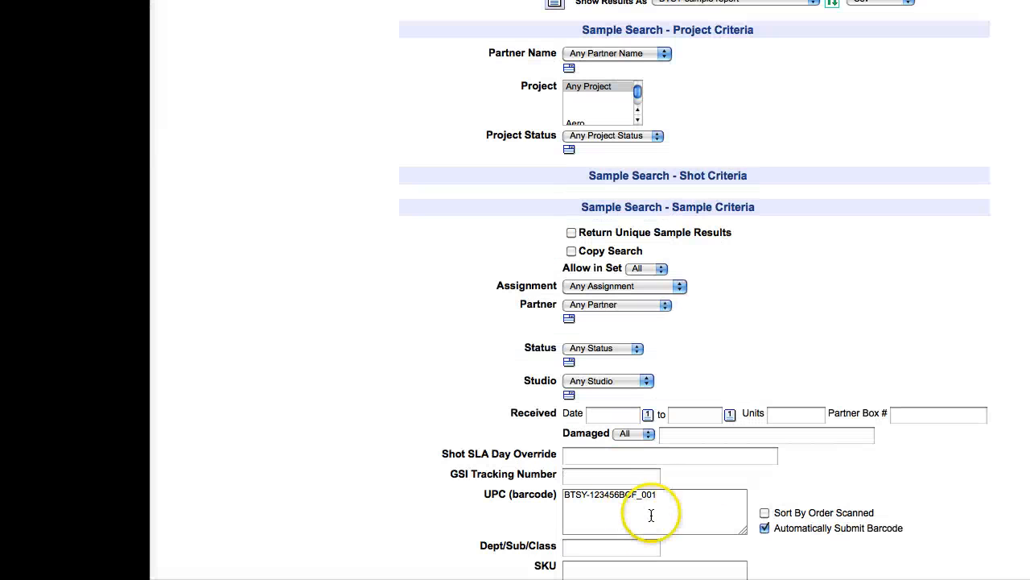
With automatic barcode submission off, enter UPC 123456BCF_001 and run the sample search
triple_click(675, 514)
key(BackSpace)
click(766, 528)
click(619, 506)
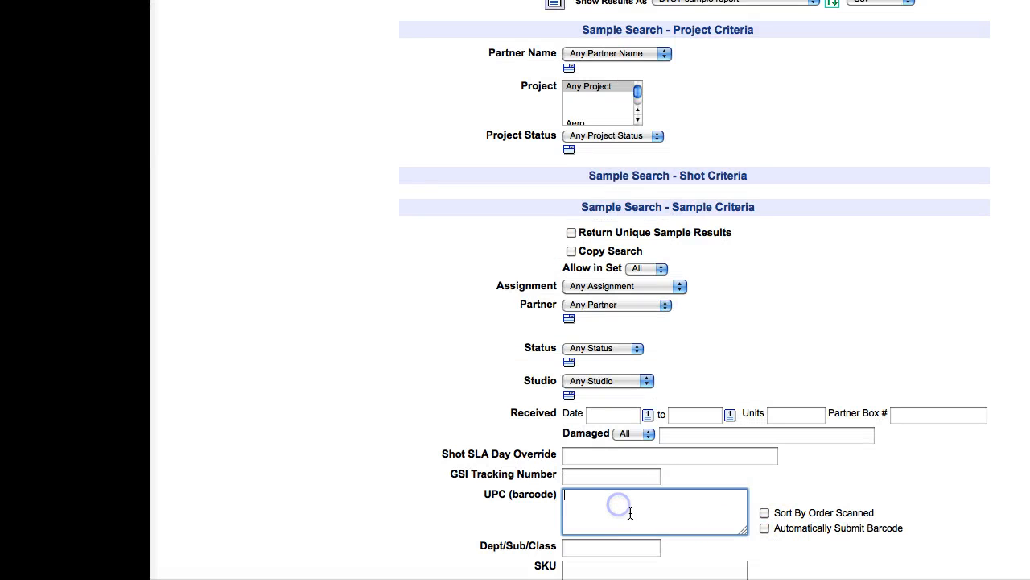
text(BTSY-123456BCF_001)
key(BackSpace)
key(BackSpace)
key(BackSpace)
key(BackSpace)
key(BackSpace)
drag(862, 200, 411, 518)
click(437, 407)
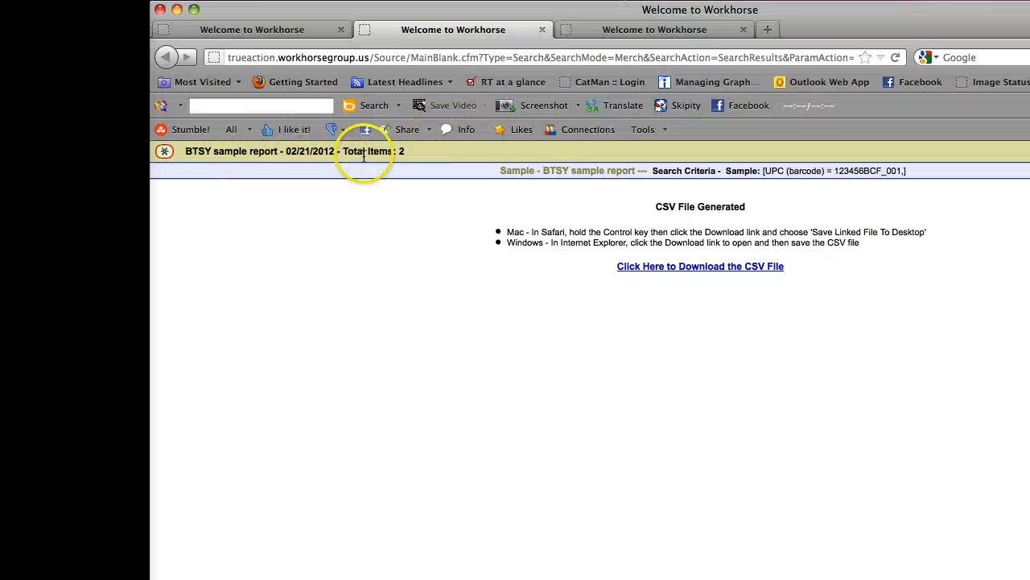
Download the generated BTSY sample report CSV and save the file
click(693, 267)
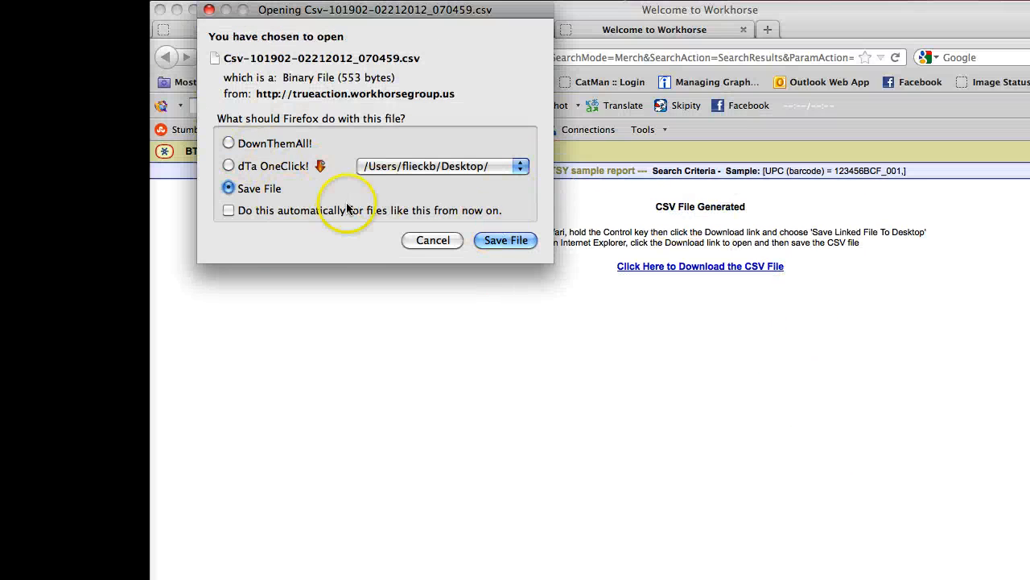
click(506, 240)
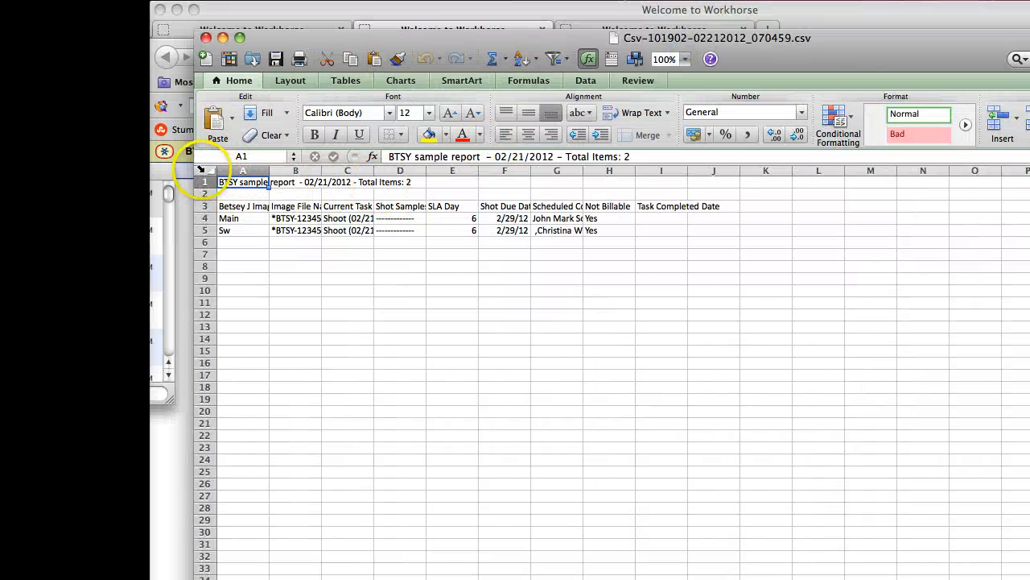
Autofit every column of the report sheet to its contents
click(205, 170)
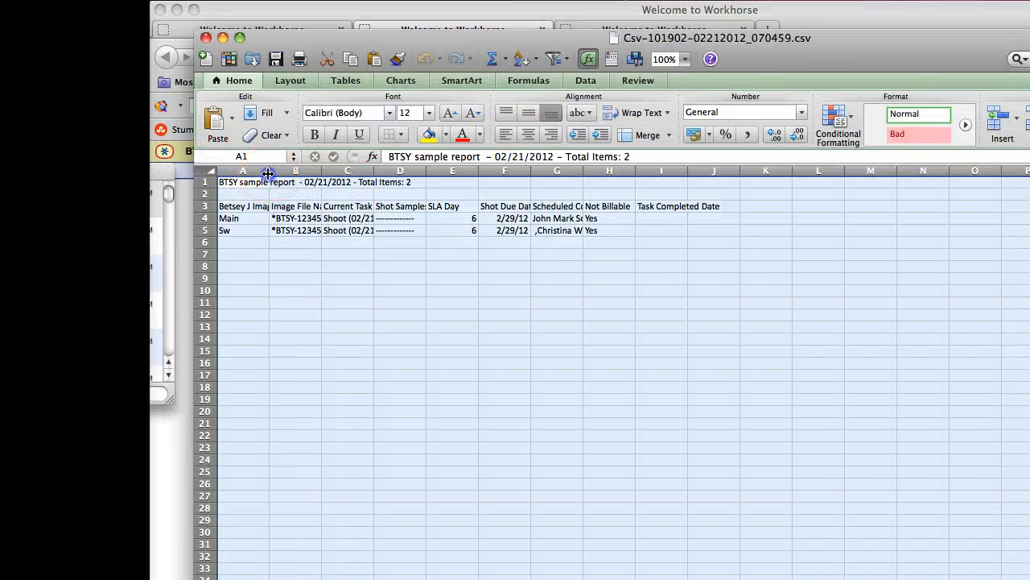
double_click(268, 173)
click(651, 435)
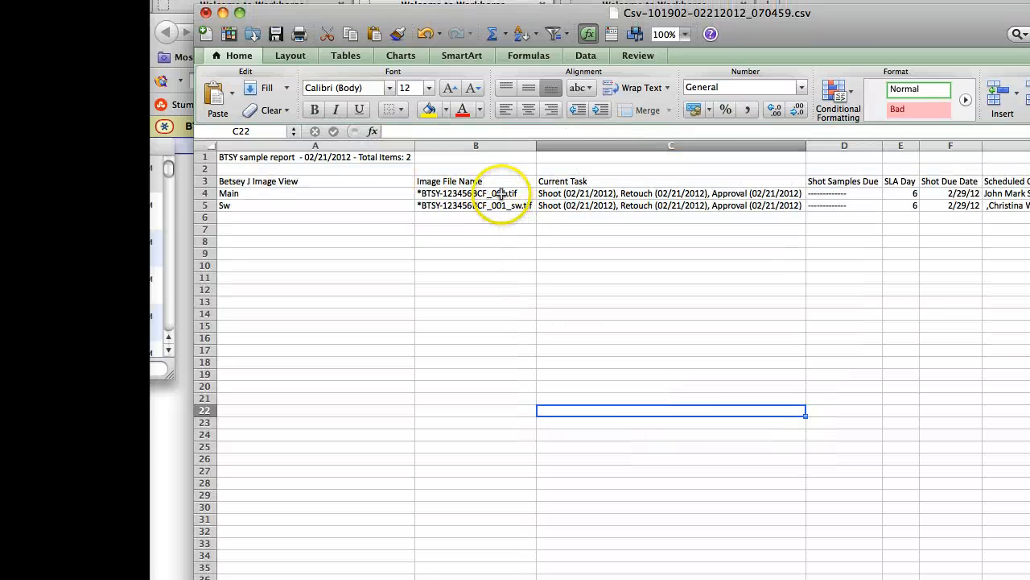
Review file names, tasks, scheduled contacts and Not Billable values, entering 'Sw' in A5
click(501, 193)
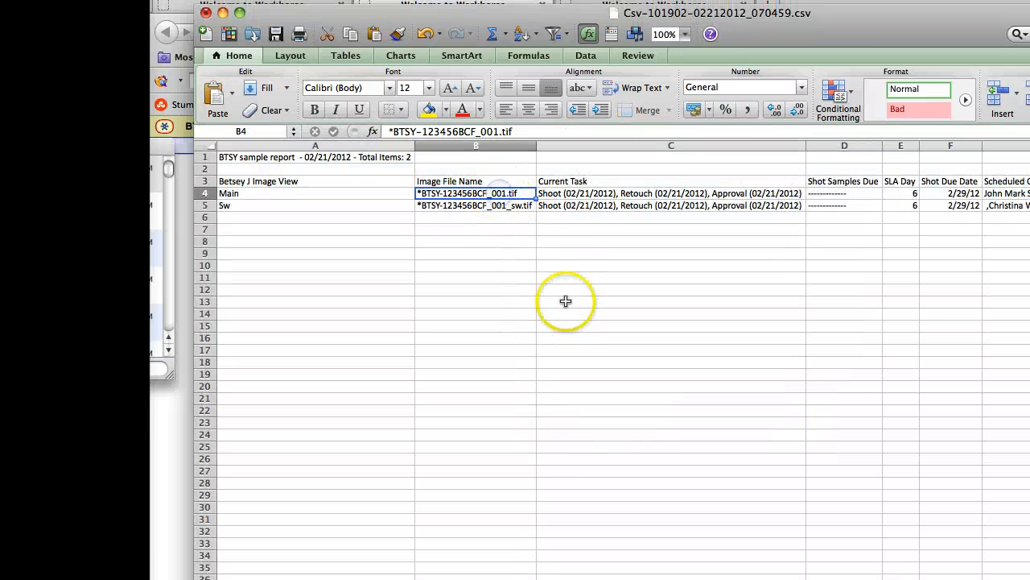
click(507, 205)
click(225, 205)
text(Sw)
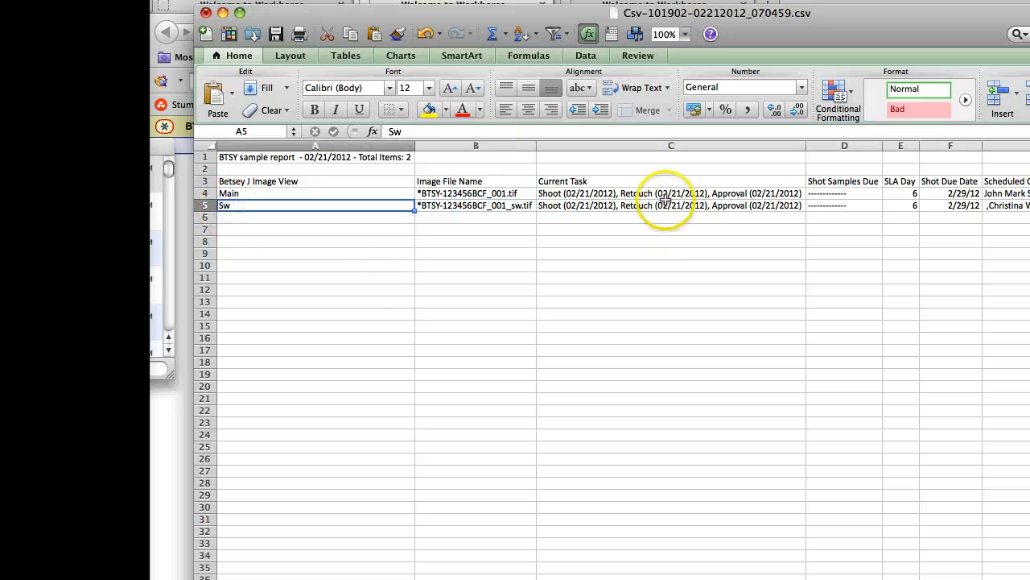
click(564, 194)
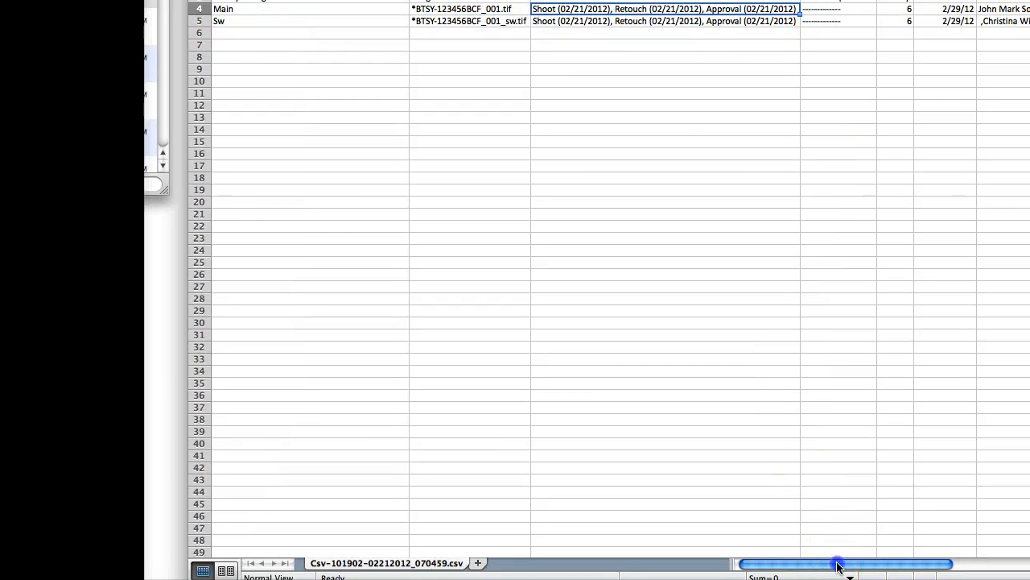
drag(840, 561, 796, 569)
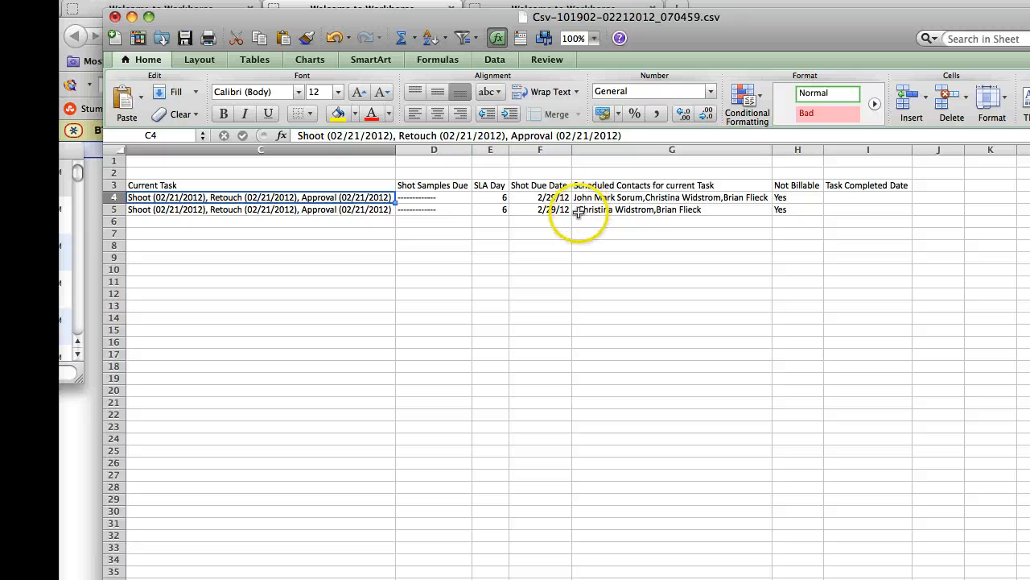
click(627, 210)
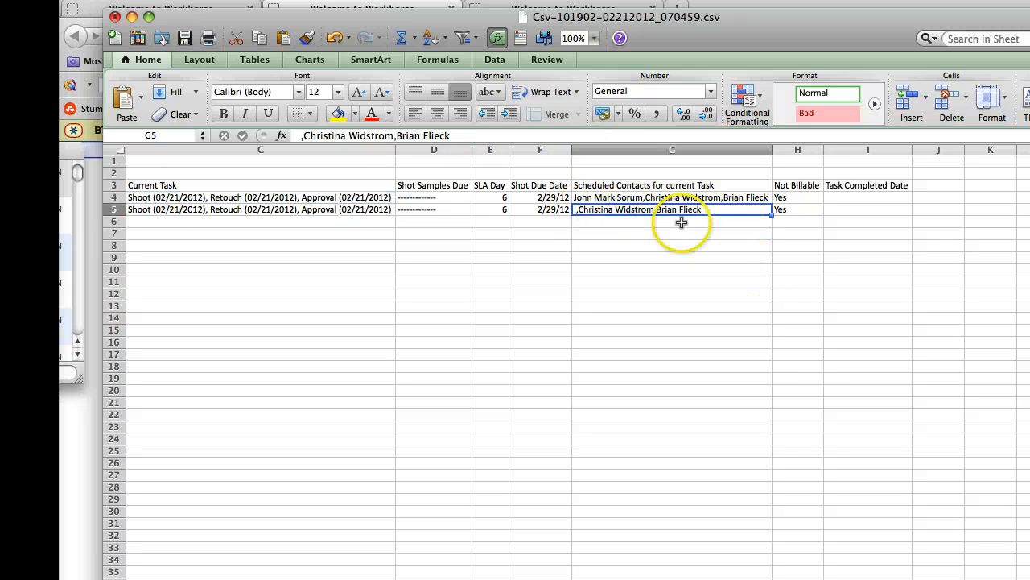
click(678, 198)
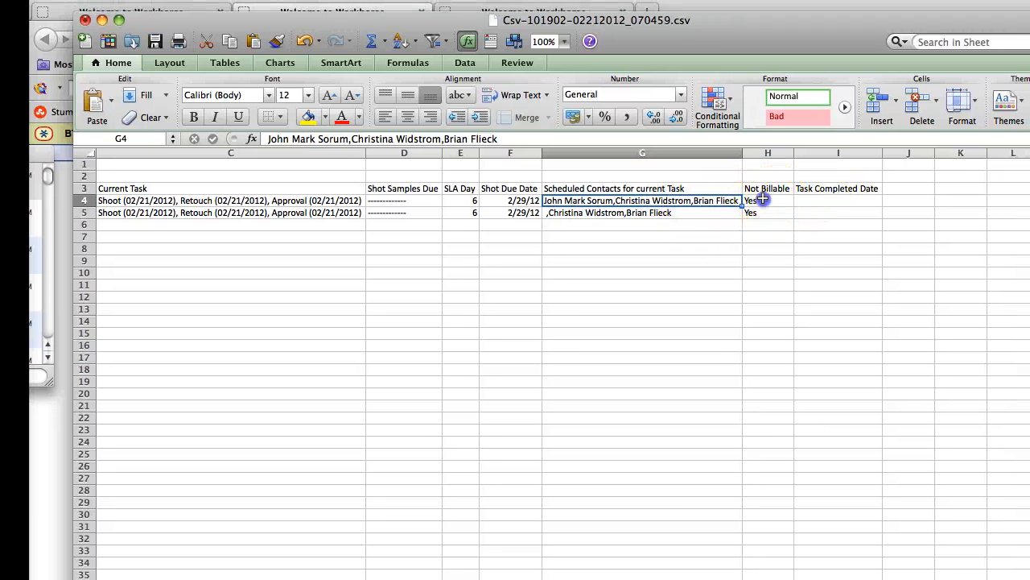
click(797, 198)
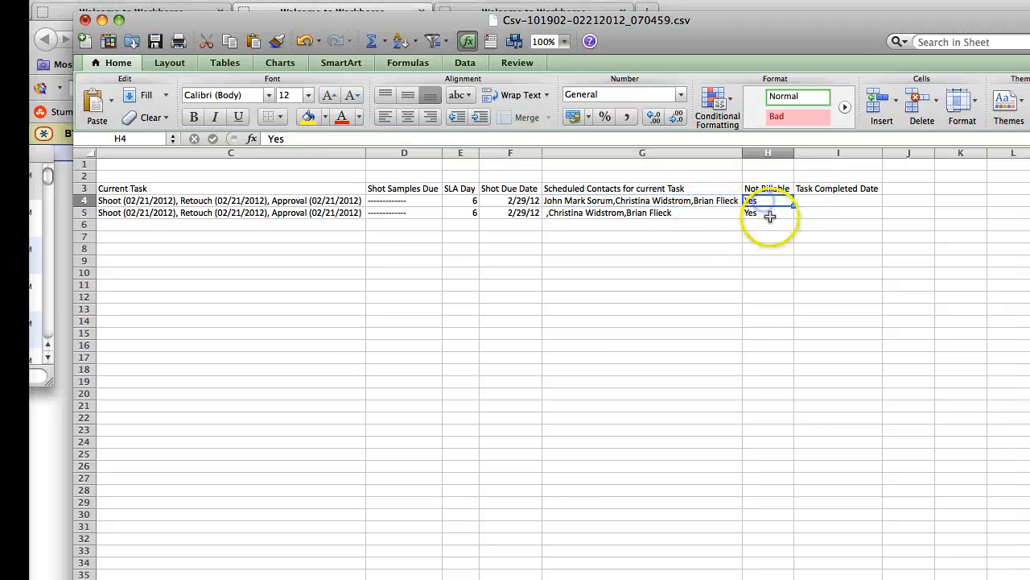
click(762, 213)
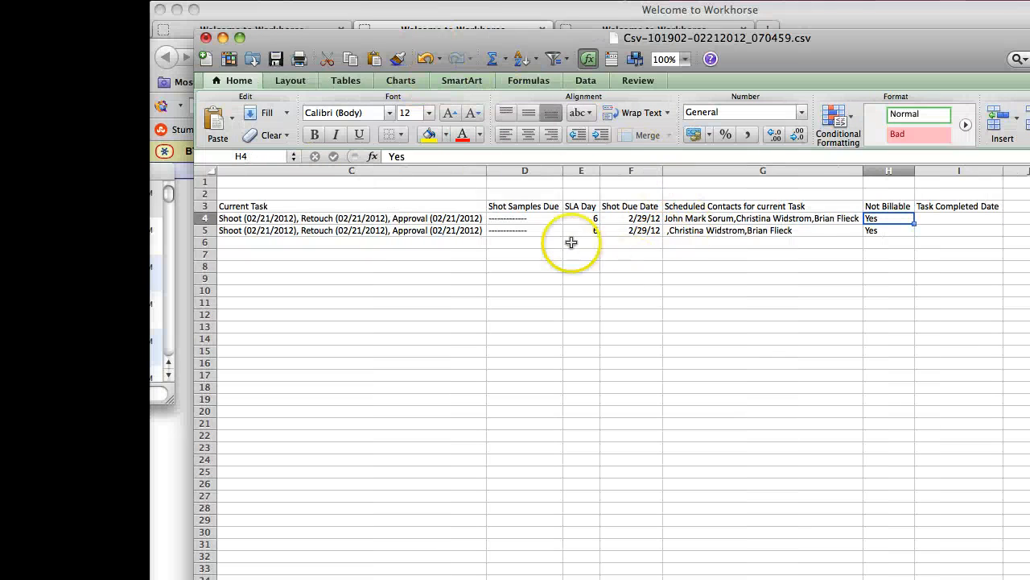
Close the workbook, saving changes and keeping the CSV format
click(208, 38)
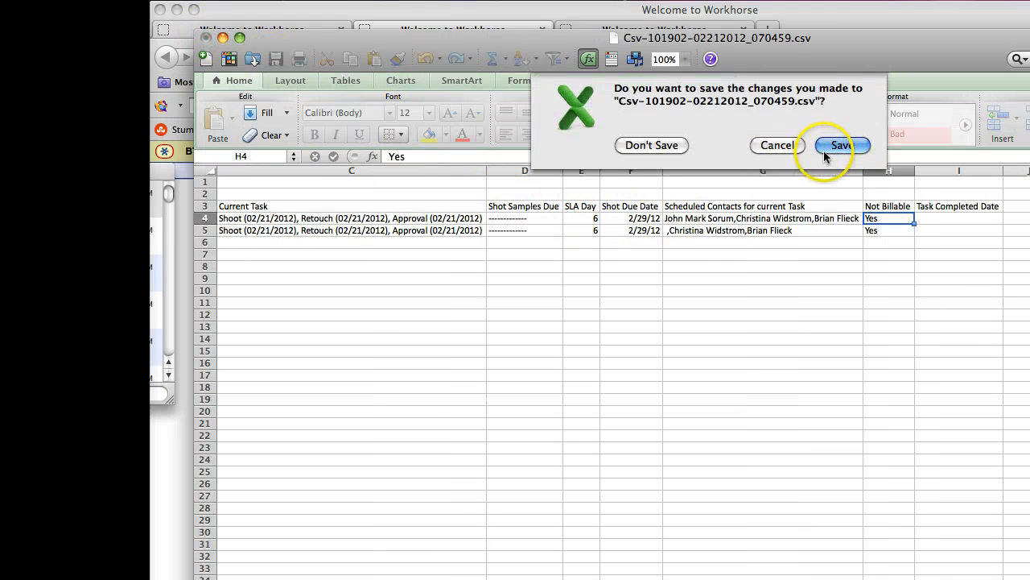
click(843, 145)
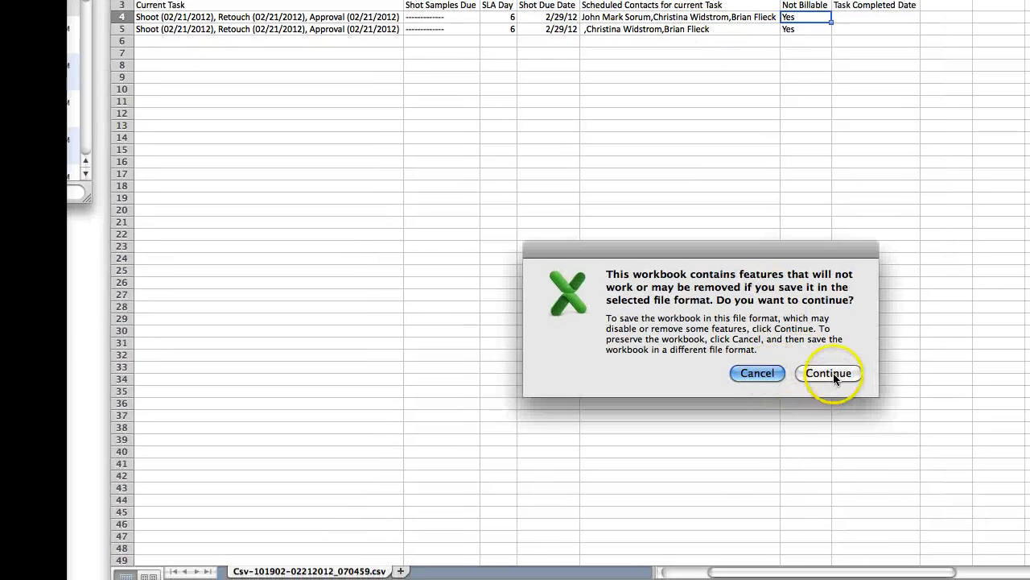
click(834, 372)
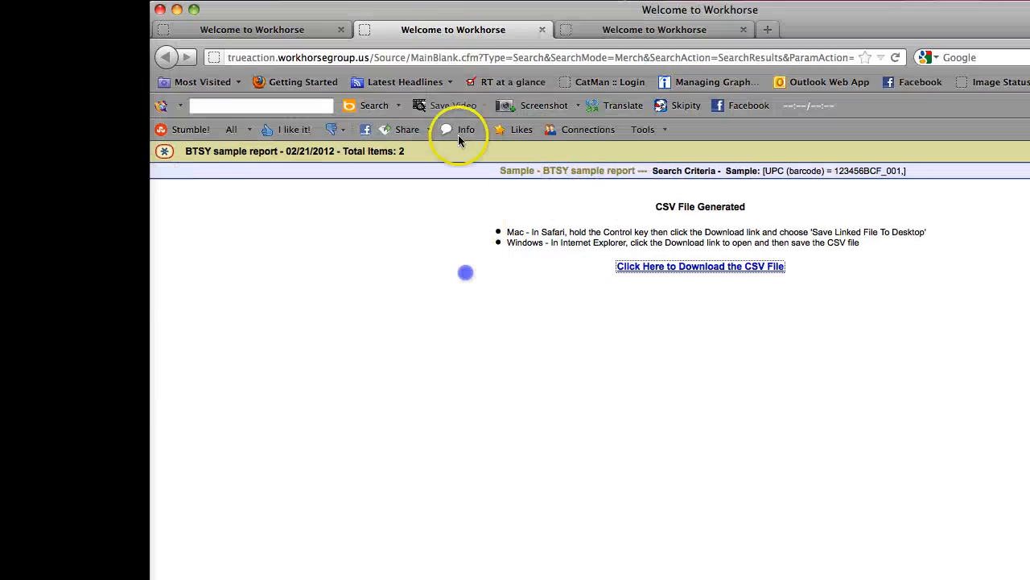
Close both Workhorse report tabs, leaving Search Samples as the search type on the Search page
click(544, 30)
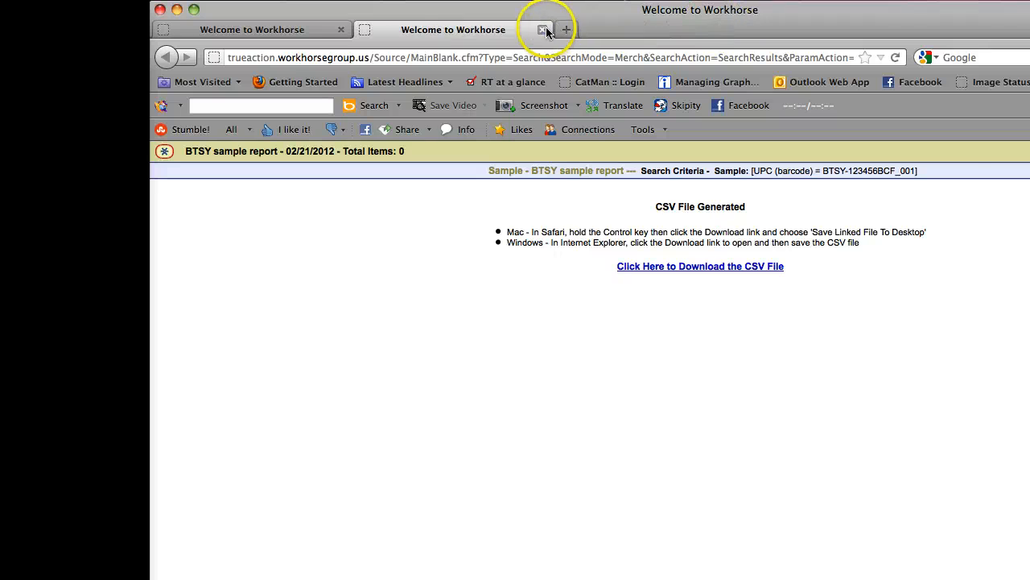
click(545, 30)
click(610, 184)
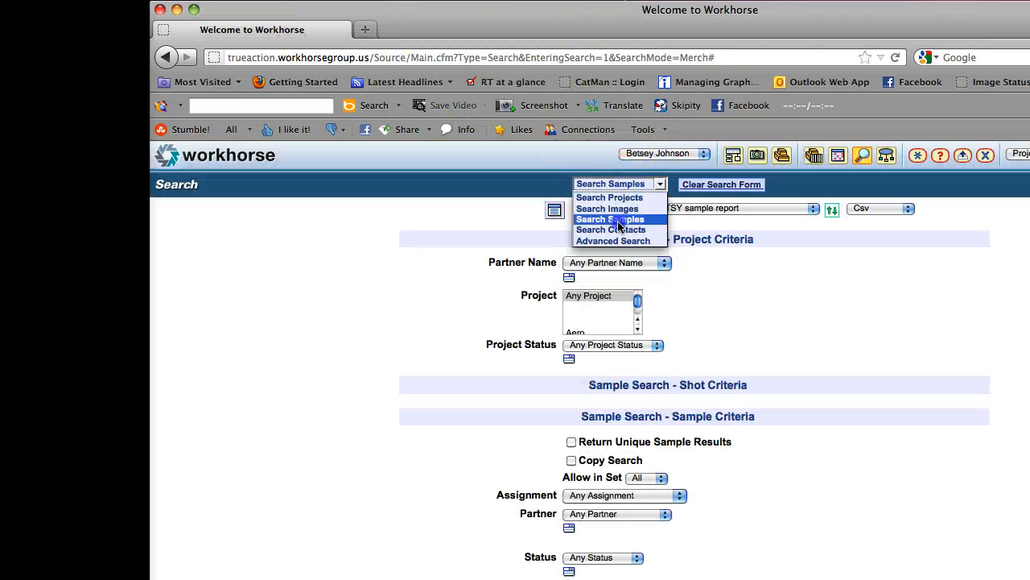
click(908, 253)
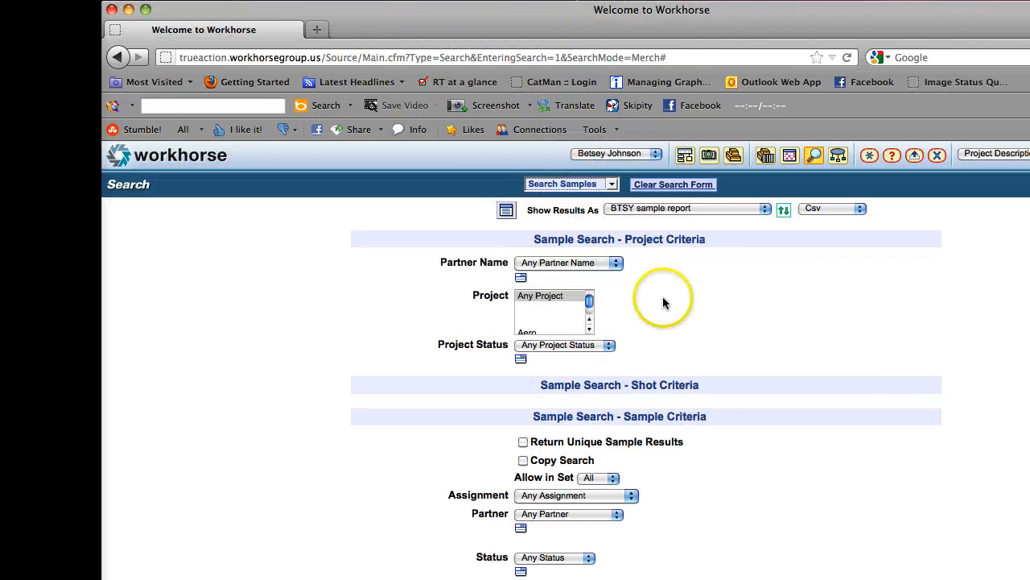